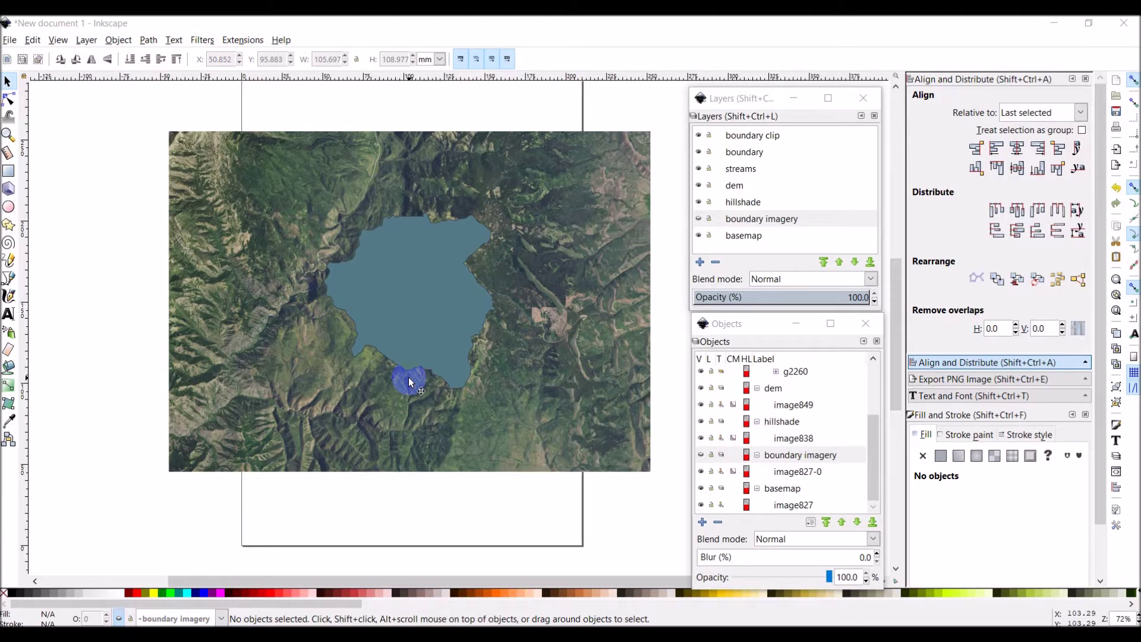
Lock the basemap and boundary imagery layers and hide boundary, leaving only the basemap visible.
click(710, 236)
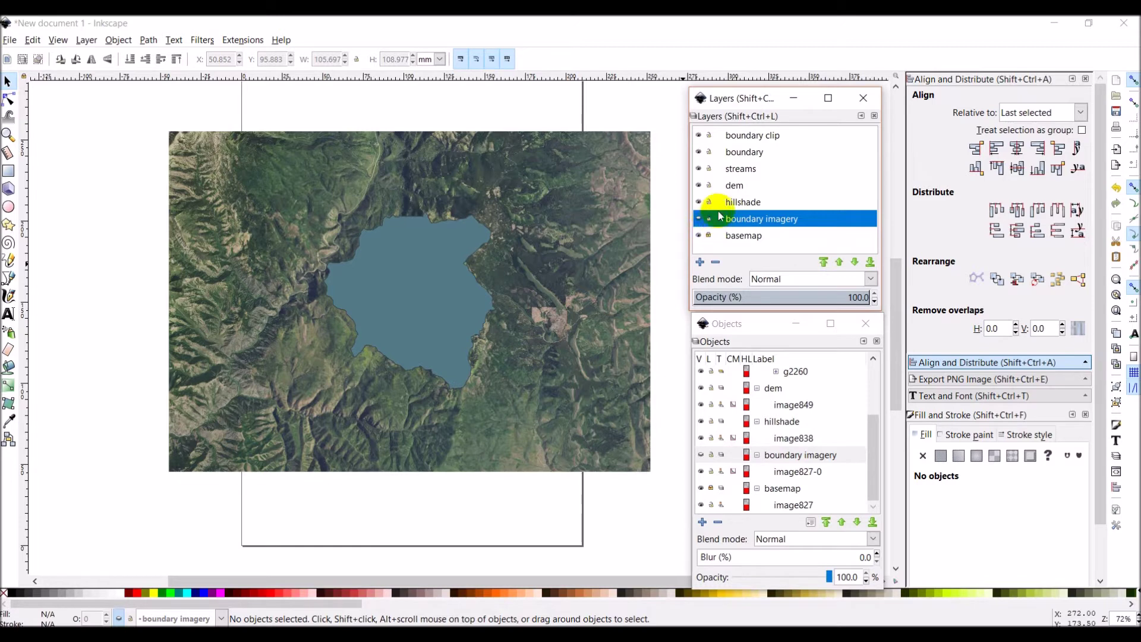
click(700, 151)
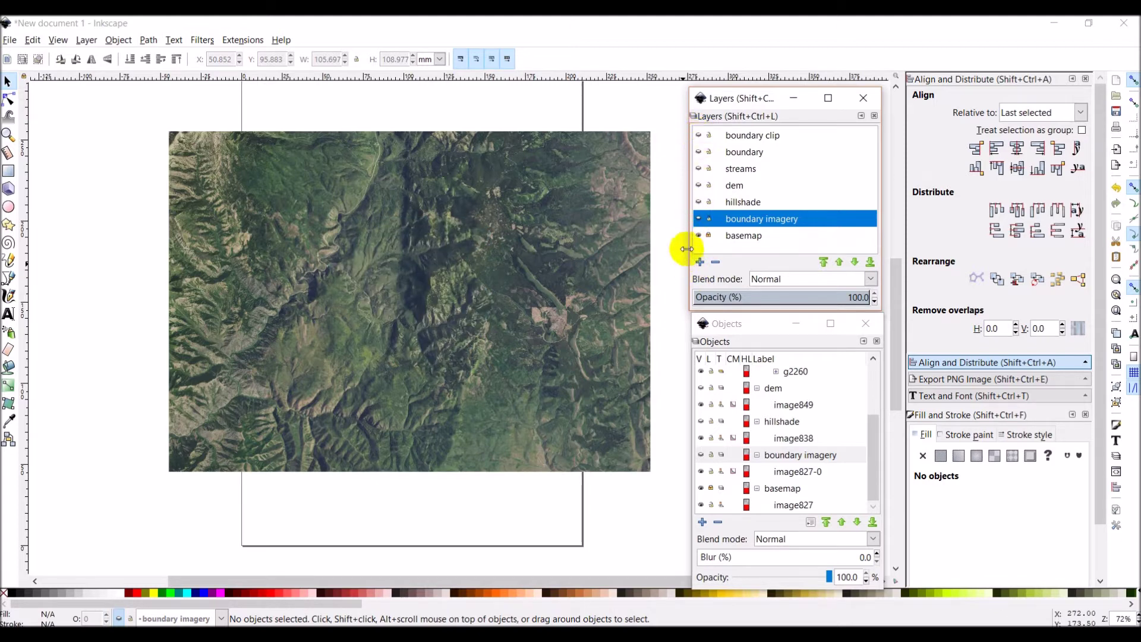
click(699, 235)
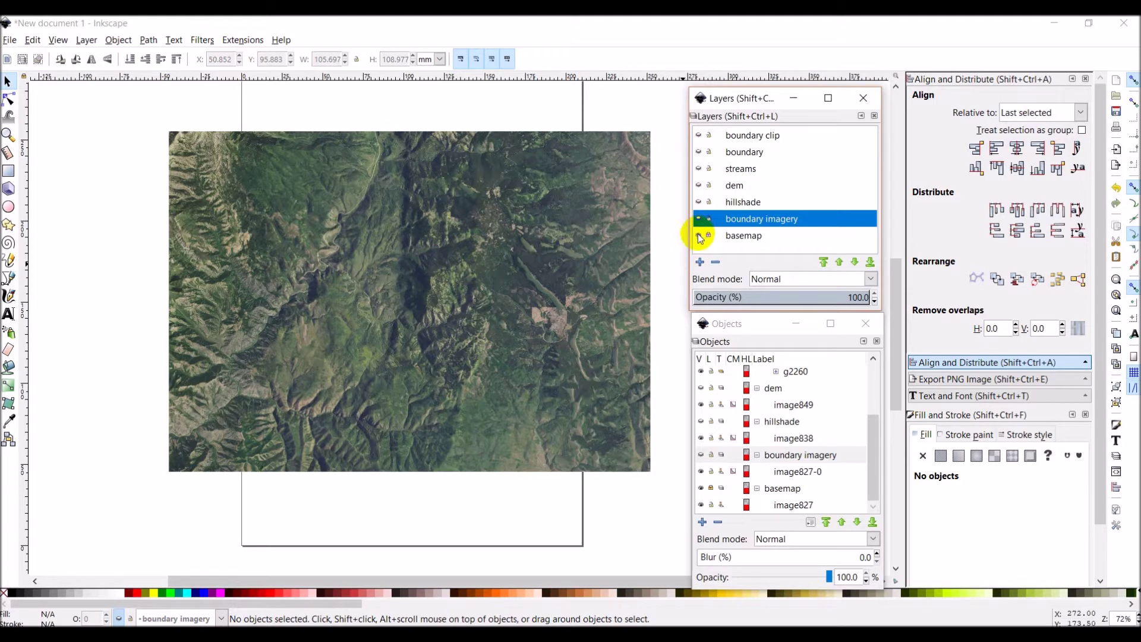
click(699, 219)
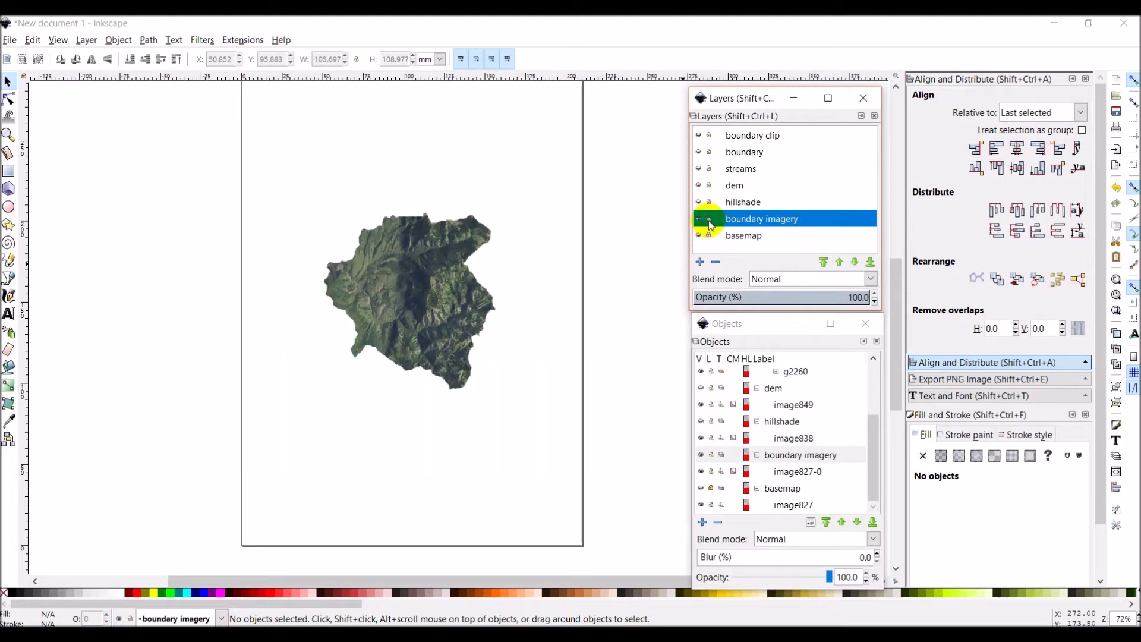
click(709, 219)
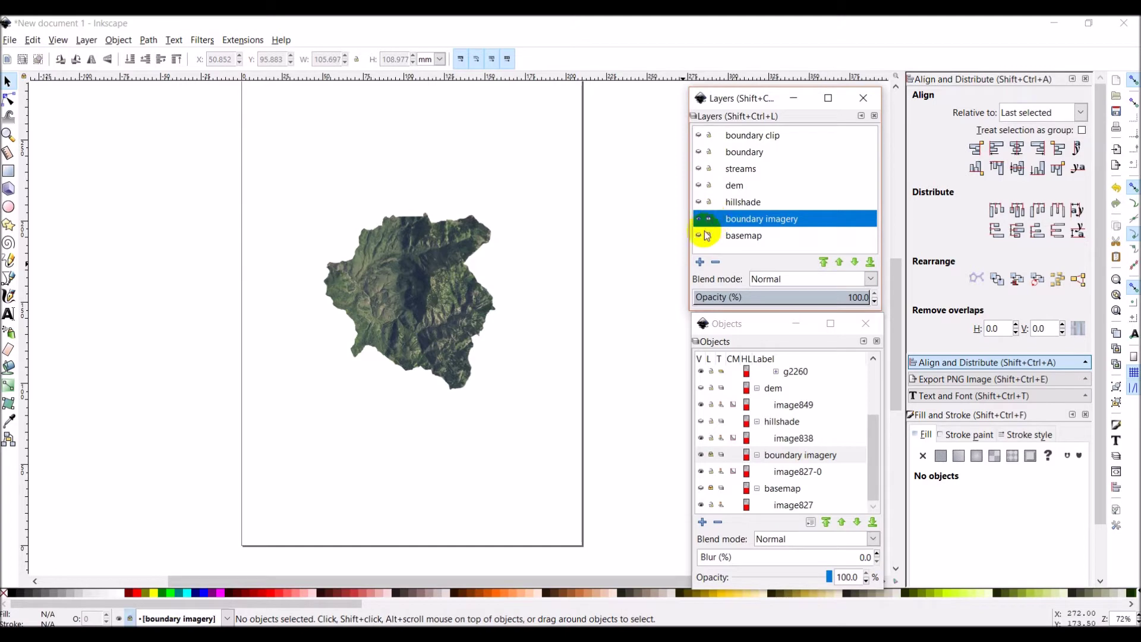
click(699, 219)
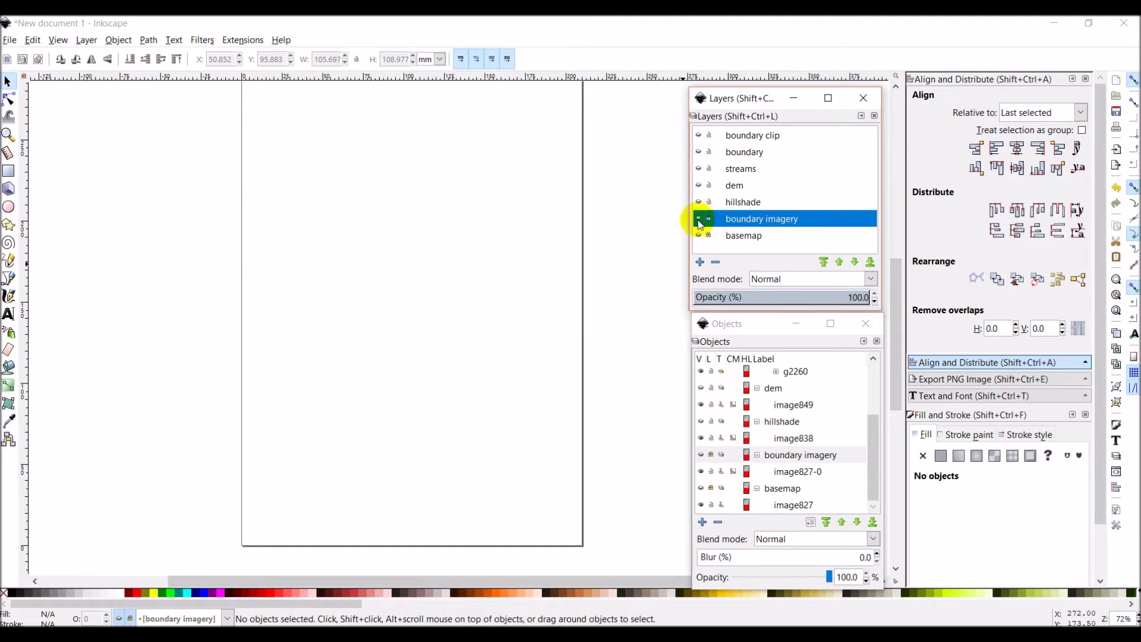
click(699, 235)
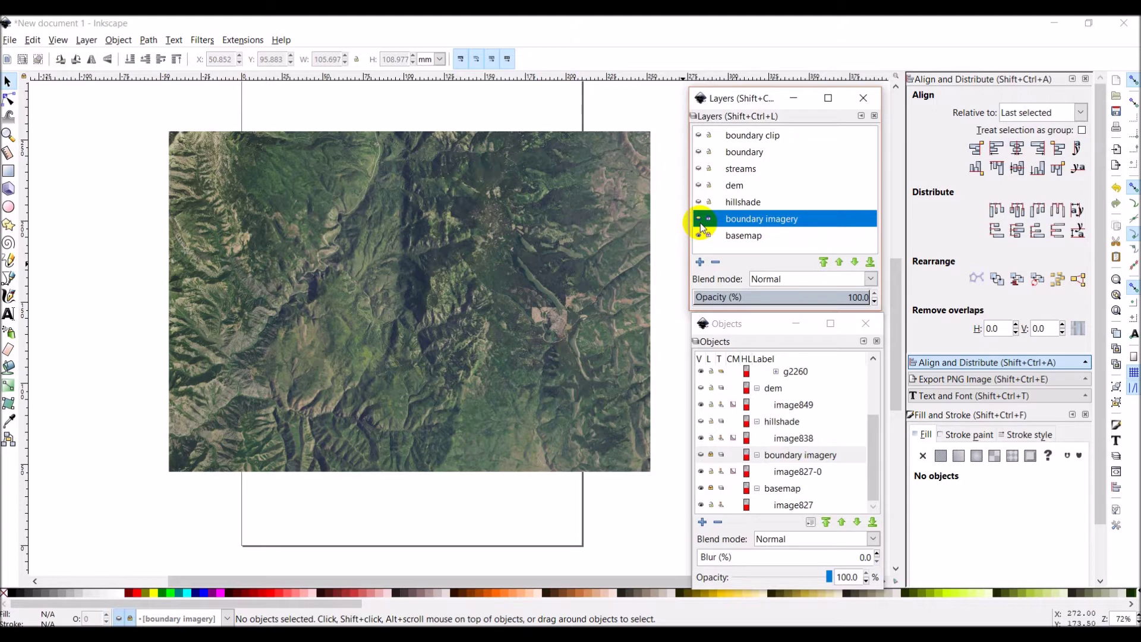
Show the hillshade and boundary layers again and select the lake group g2774.
click(699, 202)
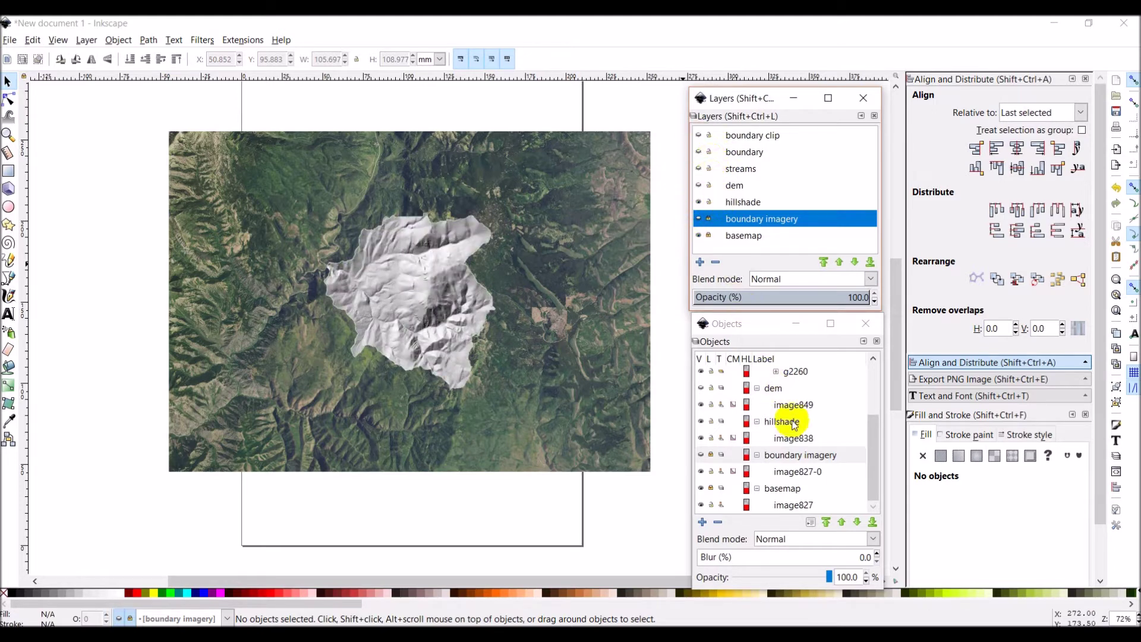
scroll(789, 446, up, 3)
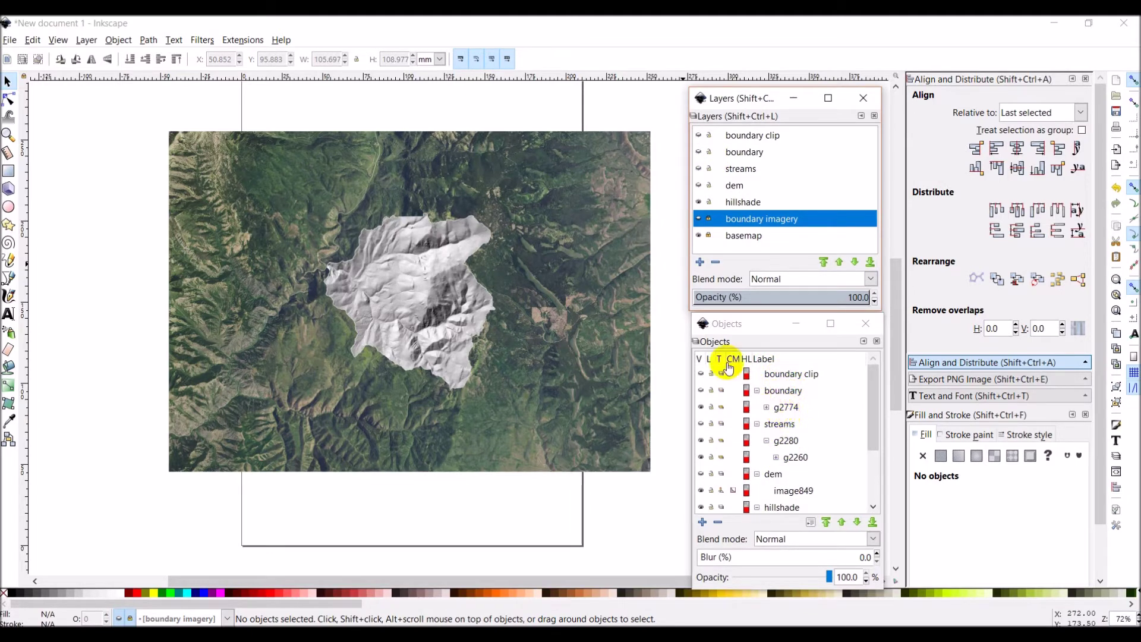
click(700, 153)
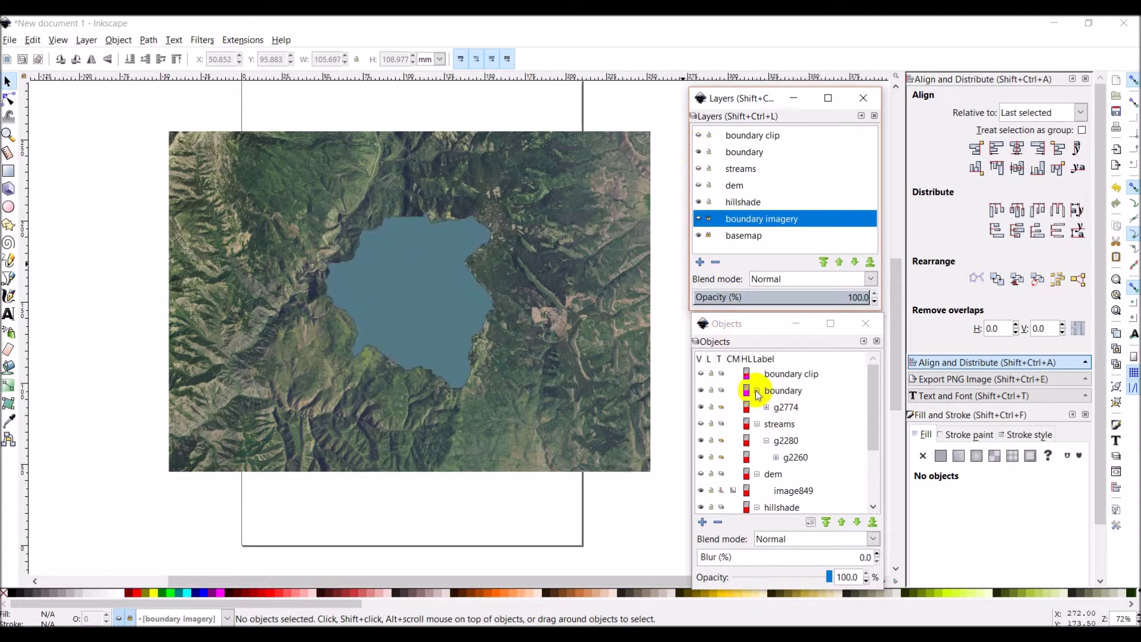
click(786, 409)
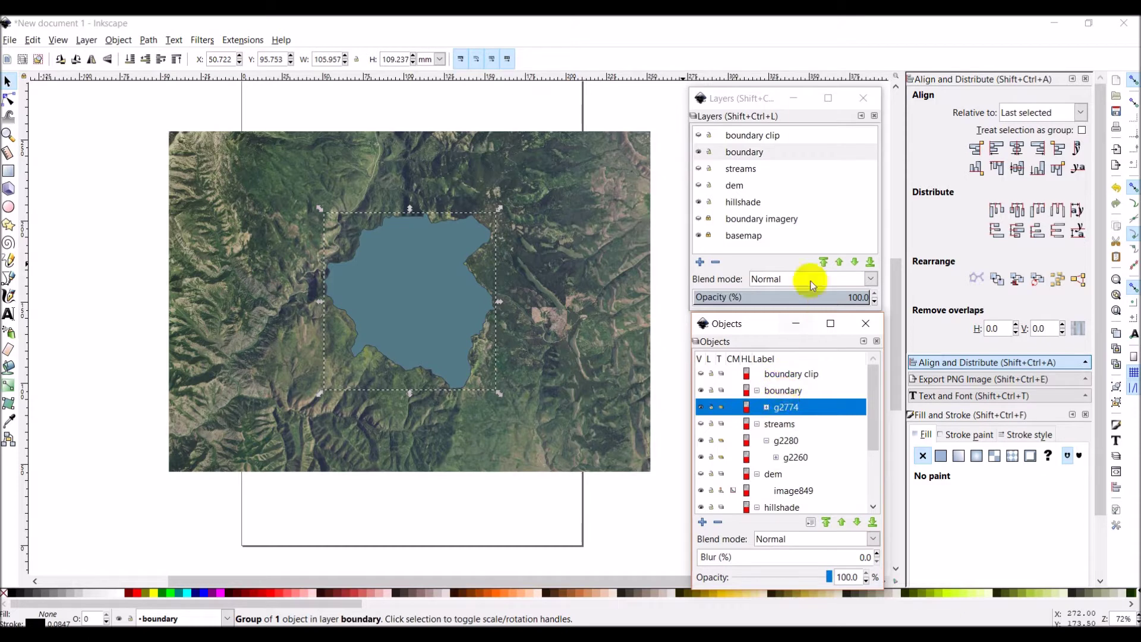
Create a new layer named 'drop shadow'.
click(700, 264)
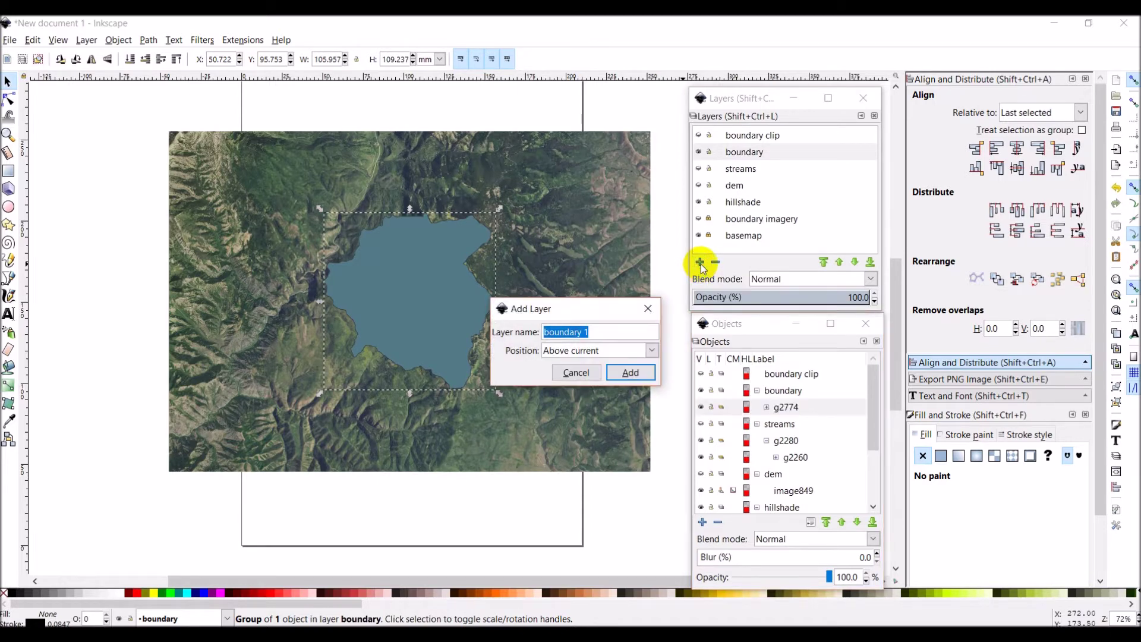
text(drop shap)
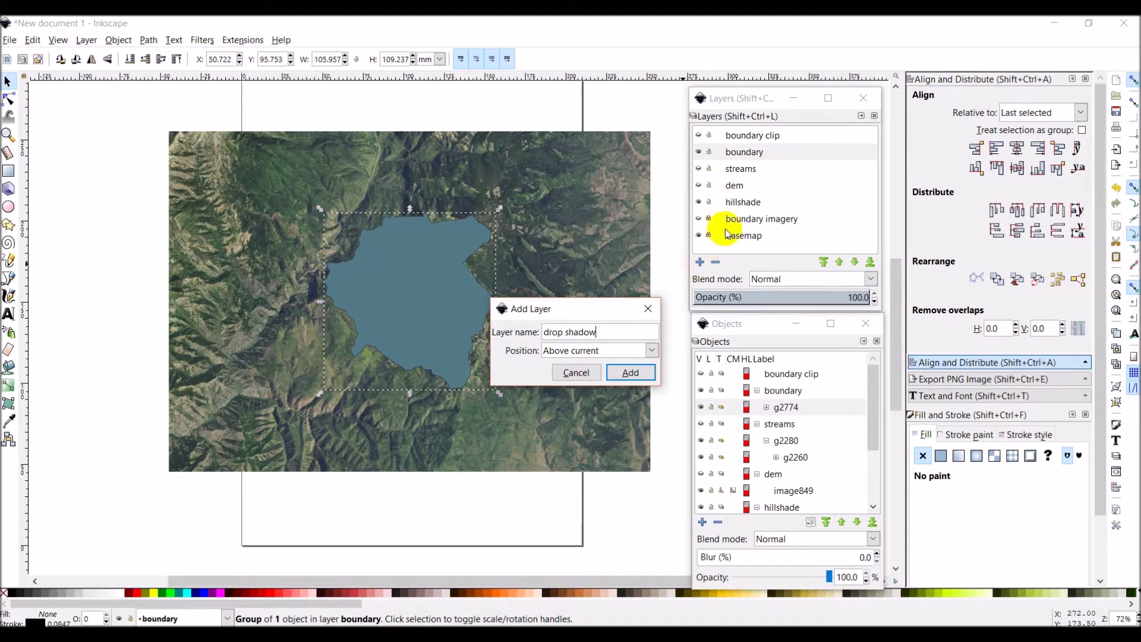
click(635, 373)
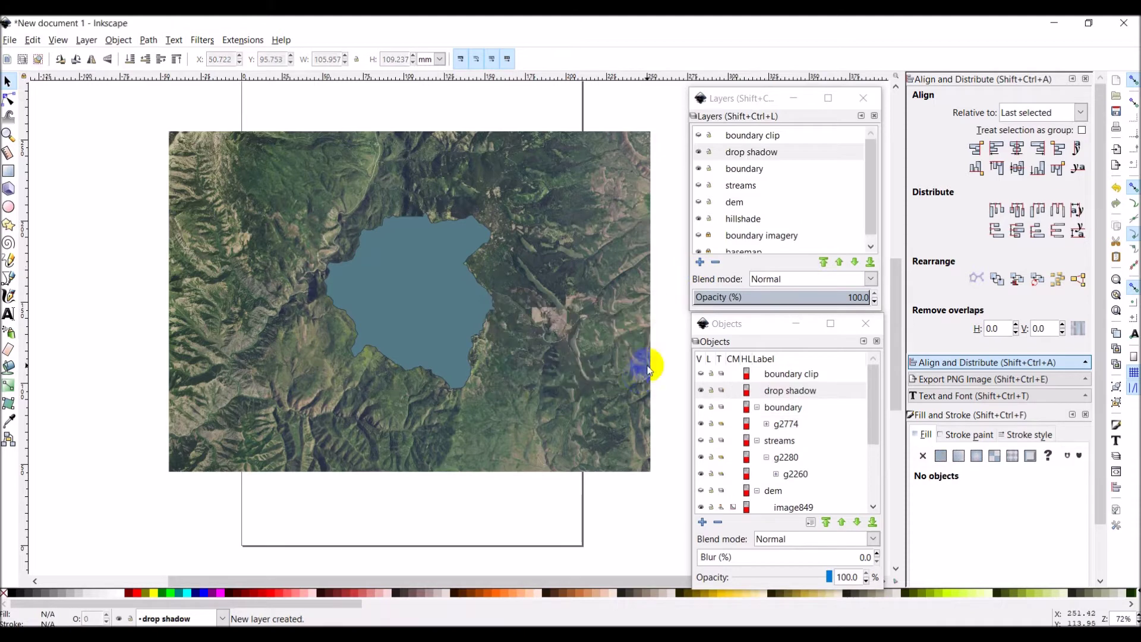
Move the drop shadow layer directly above basemap and make it the current layer.
click(871, 264)
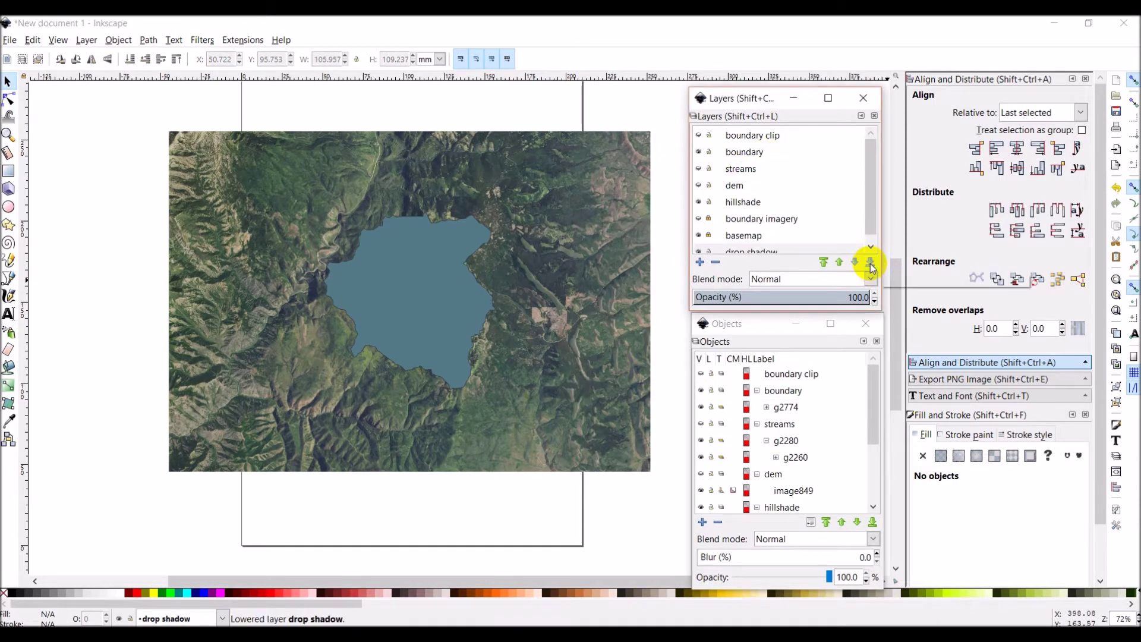
click(839, 262)
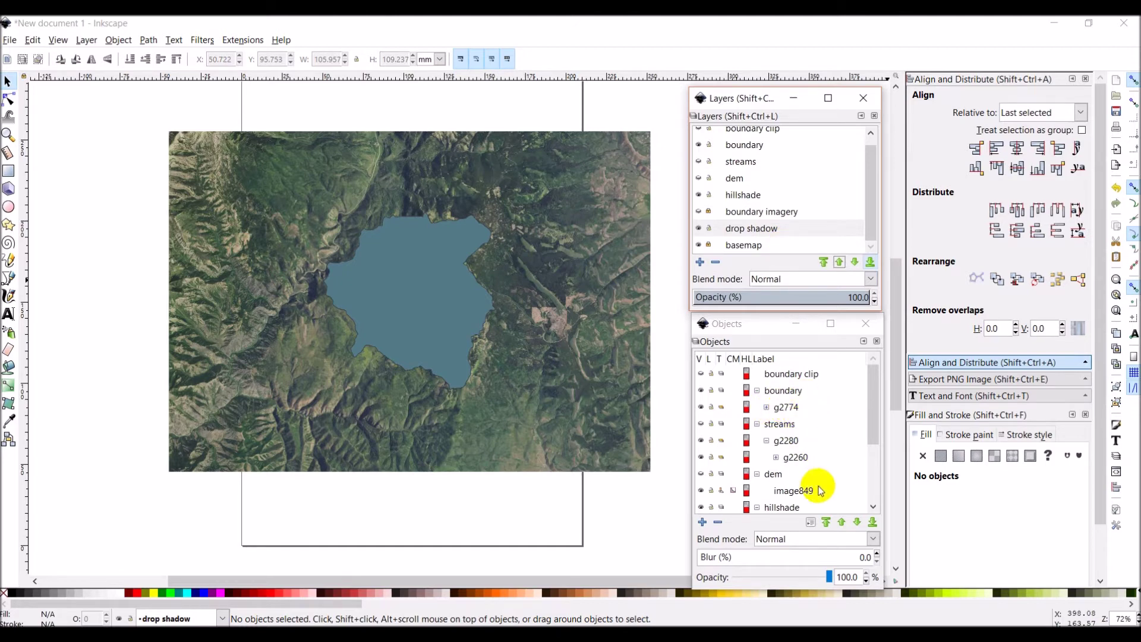
scroll(815, 488, down, 4)
scroll(813, 479, up, 1)
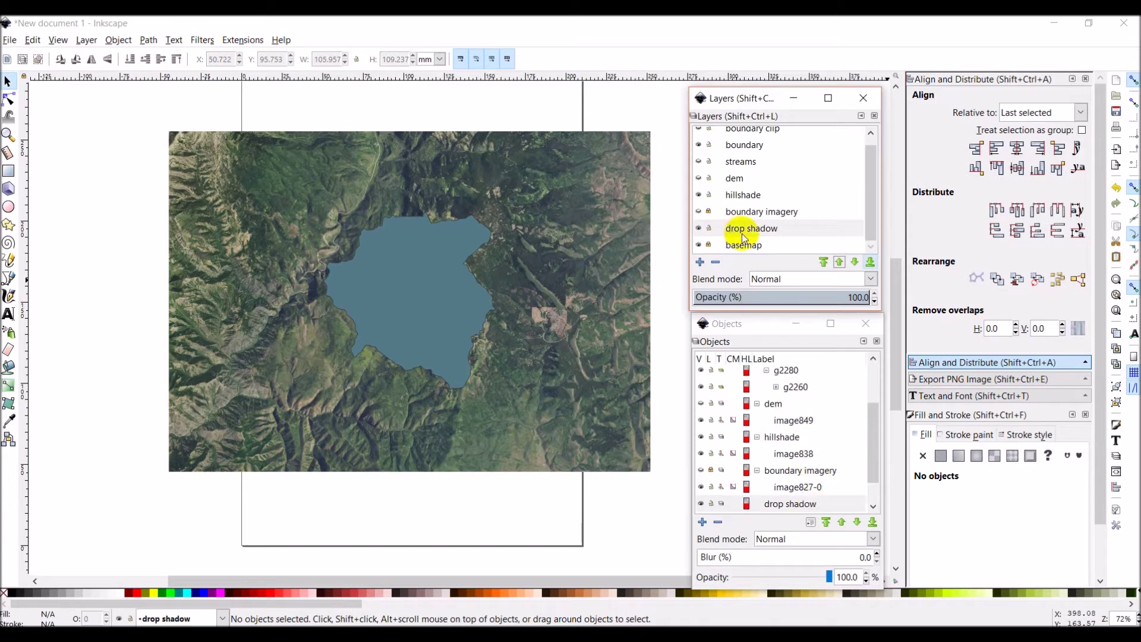
click(744, 232)
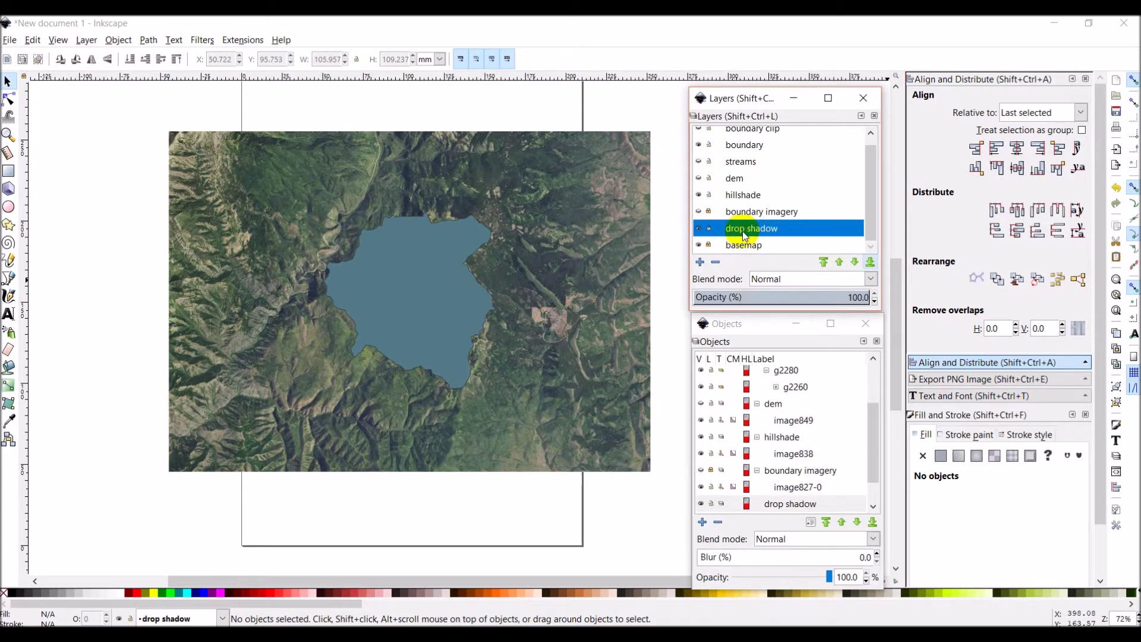
key(ctrl+a)
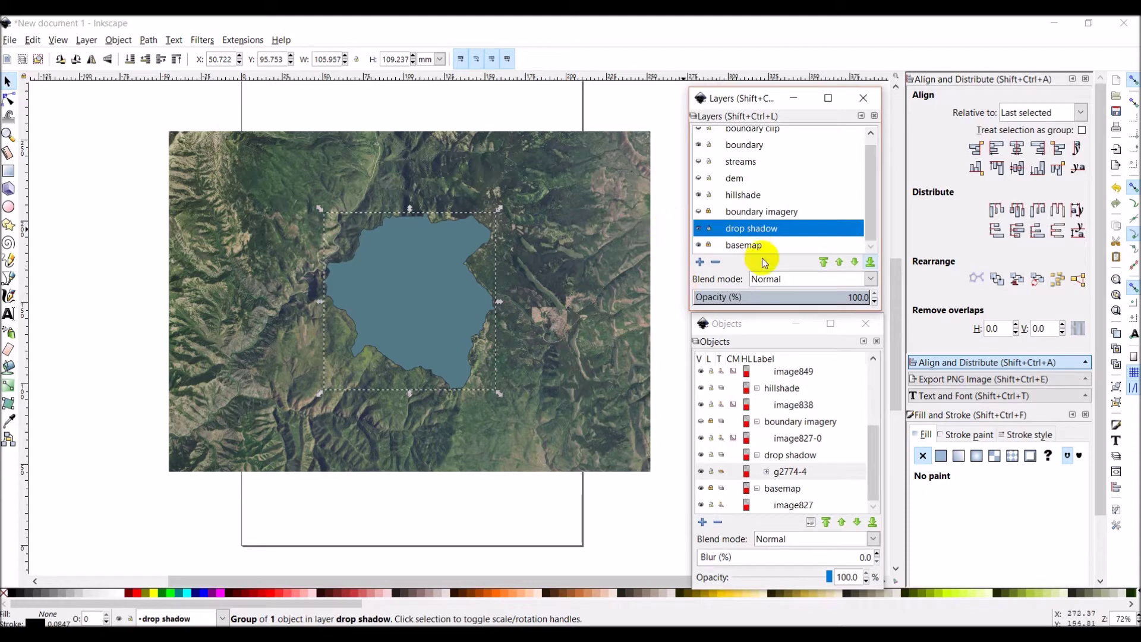
Hide the boundary and hillshade layers so the pasted lake copy shows alone.
scroll(750, 189, up, 1)
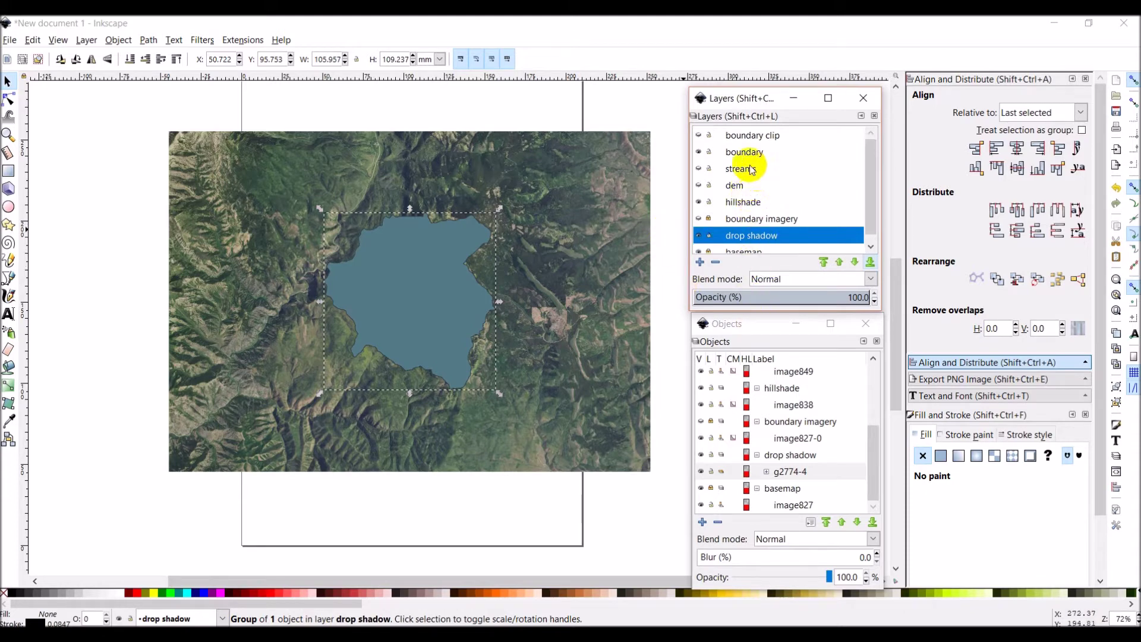
click(699, 153)
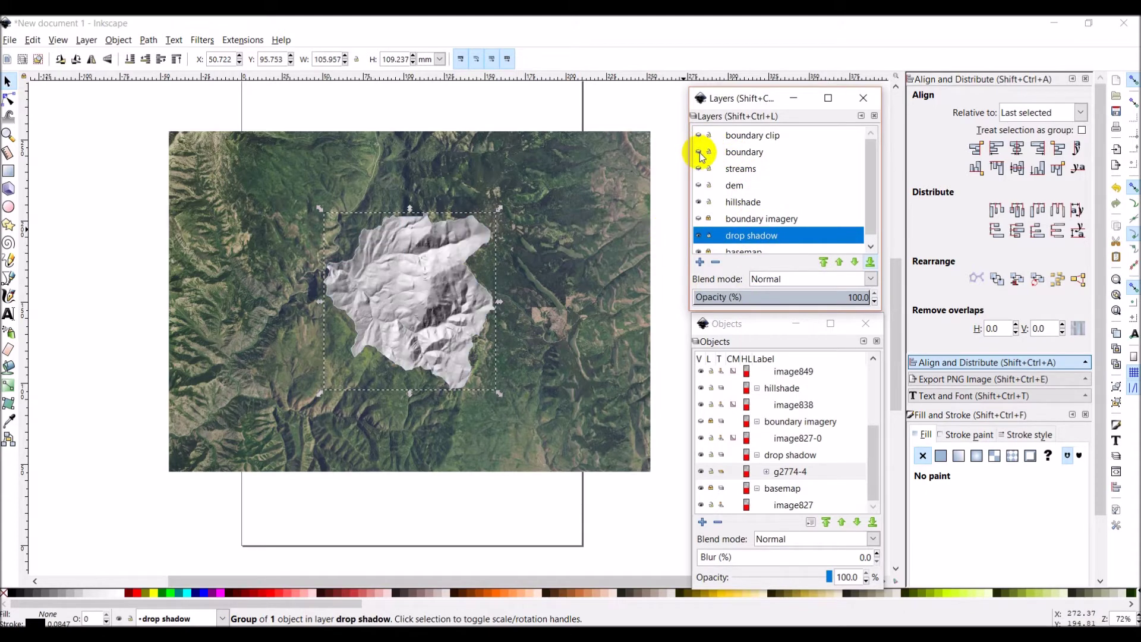
click(699, 202)
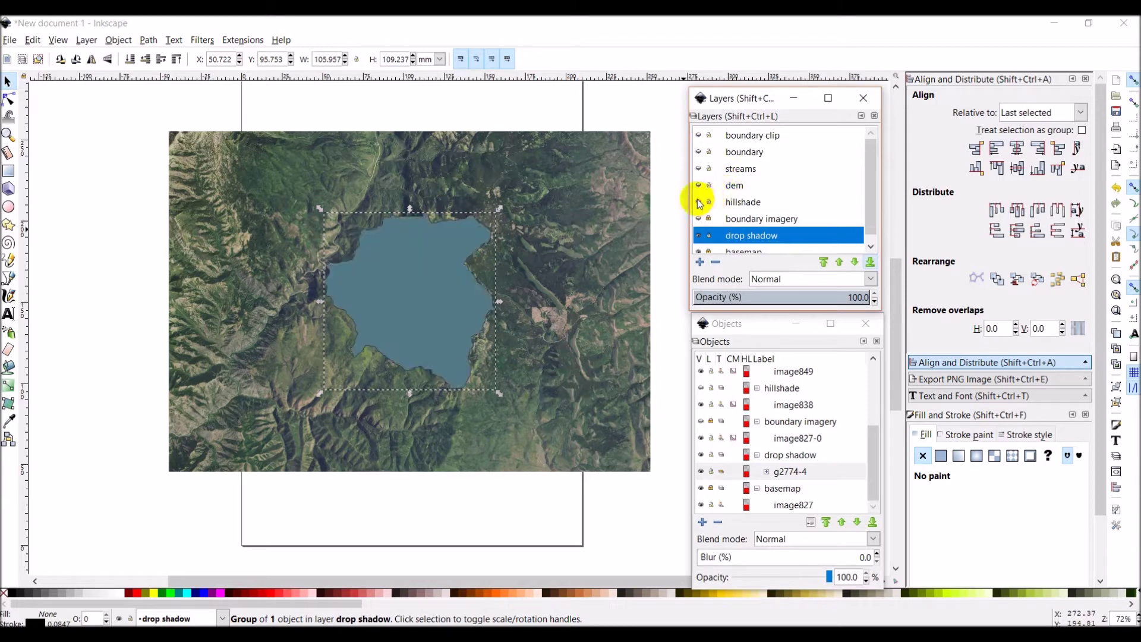
click(700, 203)
click(700, 202)
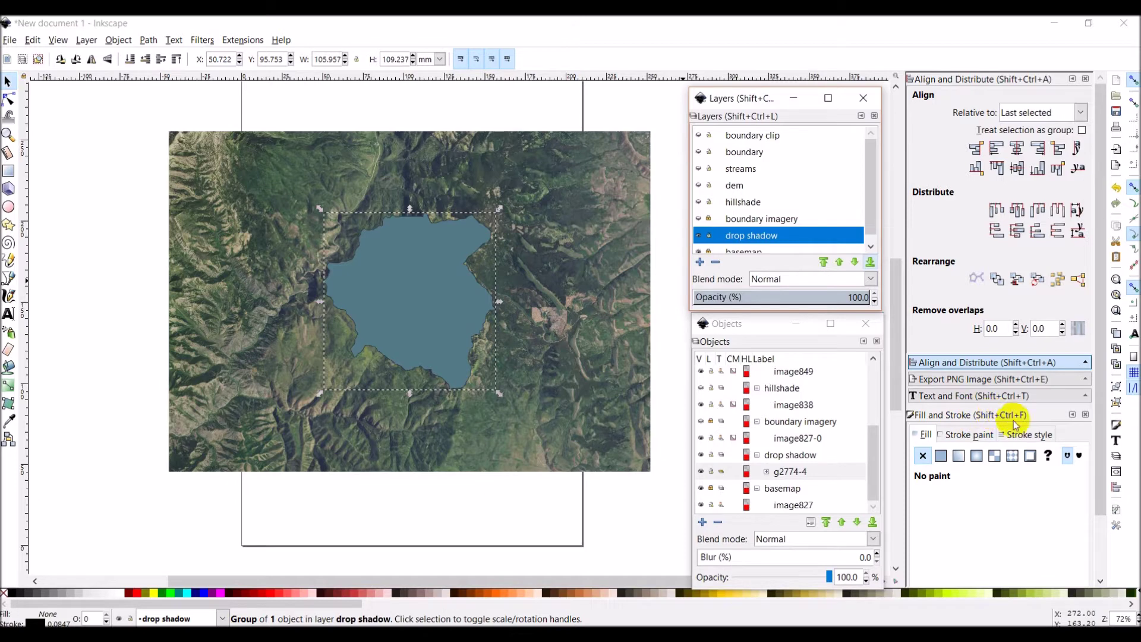
scroll(983, 470, down, 2)
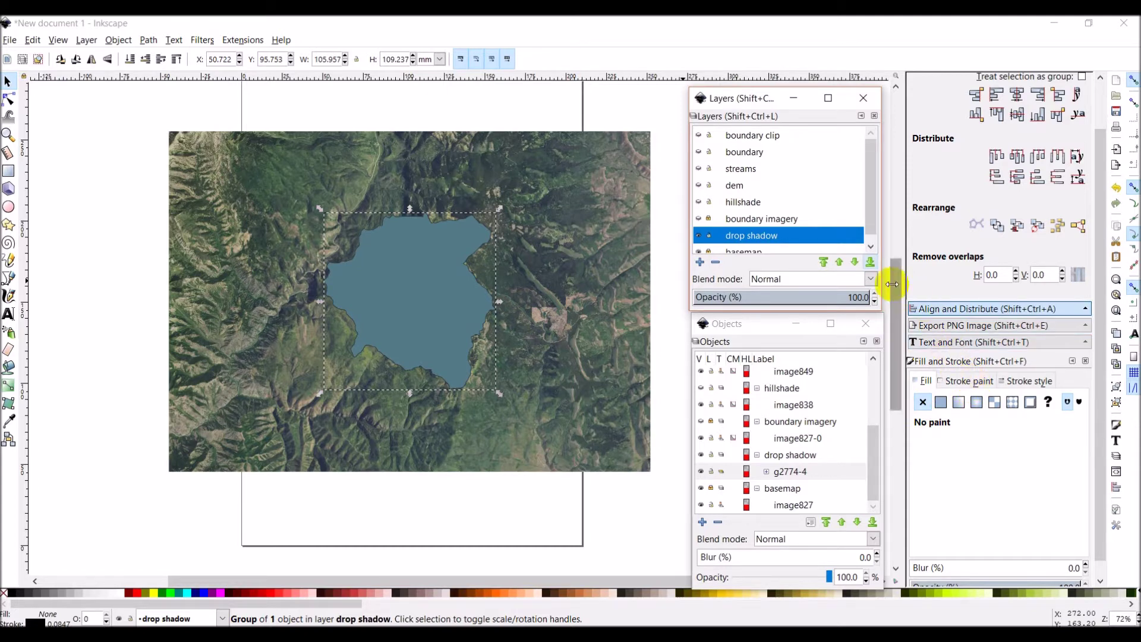
Select path2752-8 inside the g2774-4 copy and view its stroke paint in Fill and Stroke.
click(796, 469)
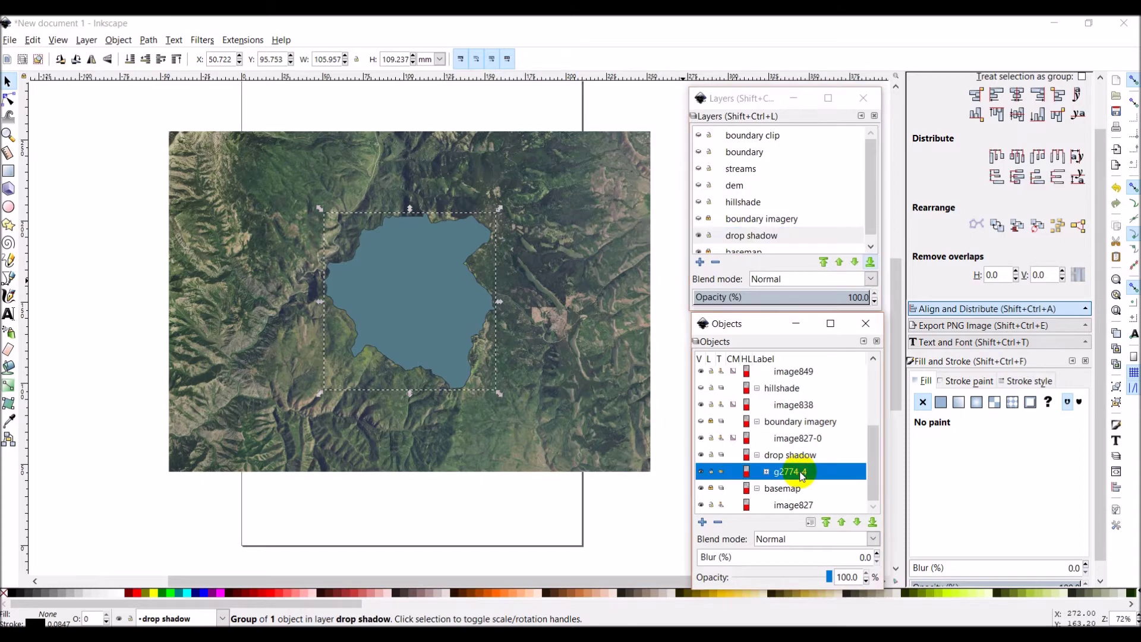
click(766, 472)
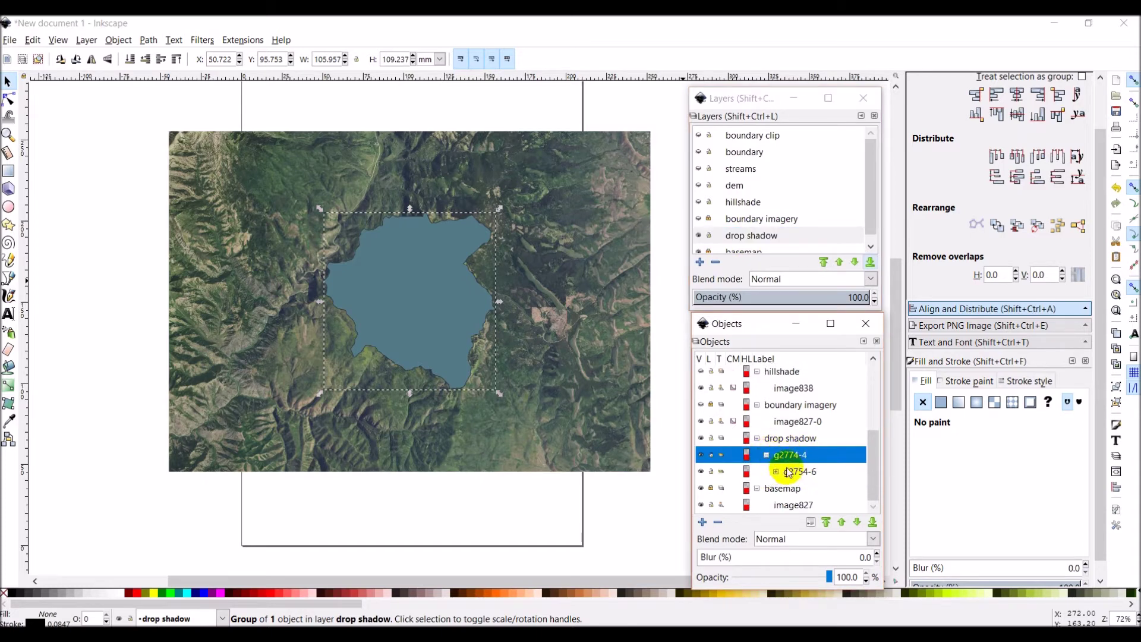
click(777, 473)
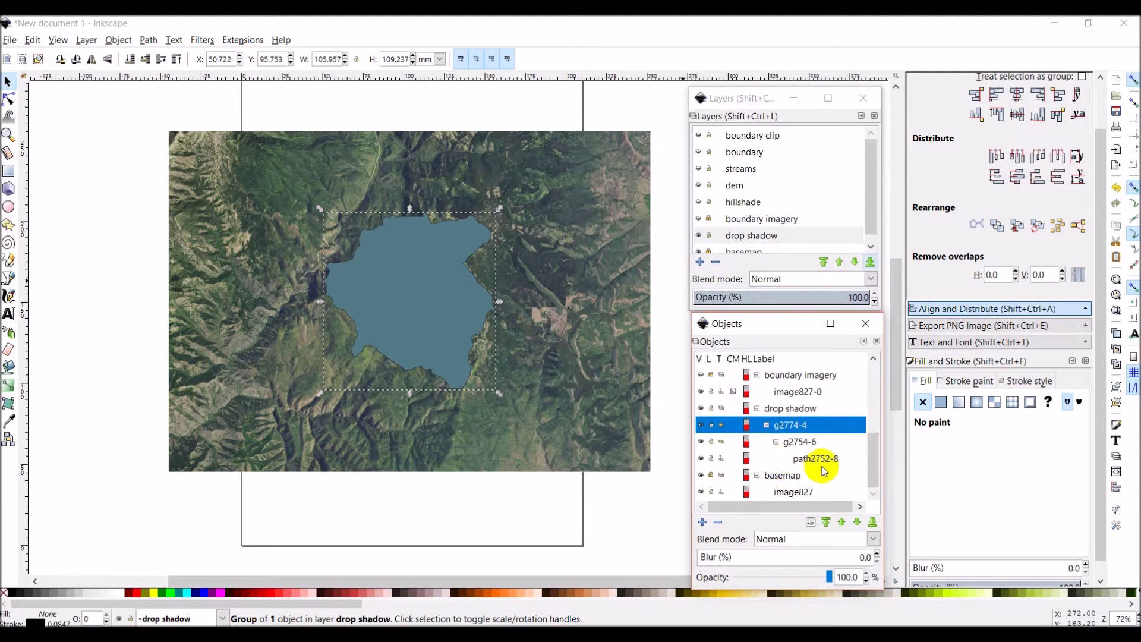
click(822, 462)
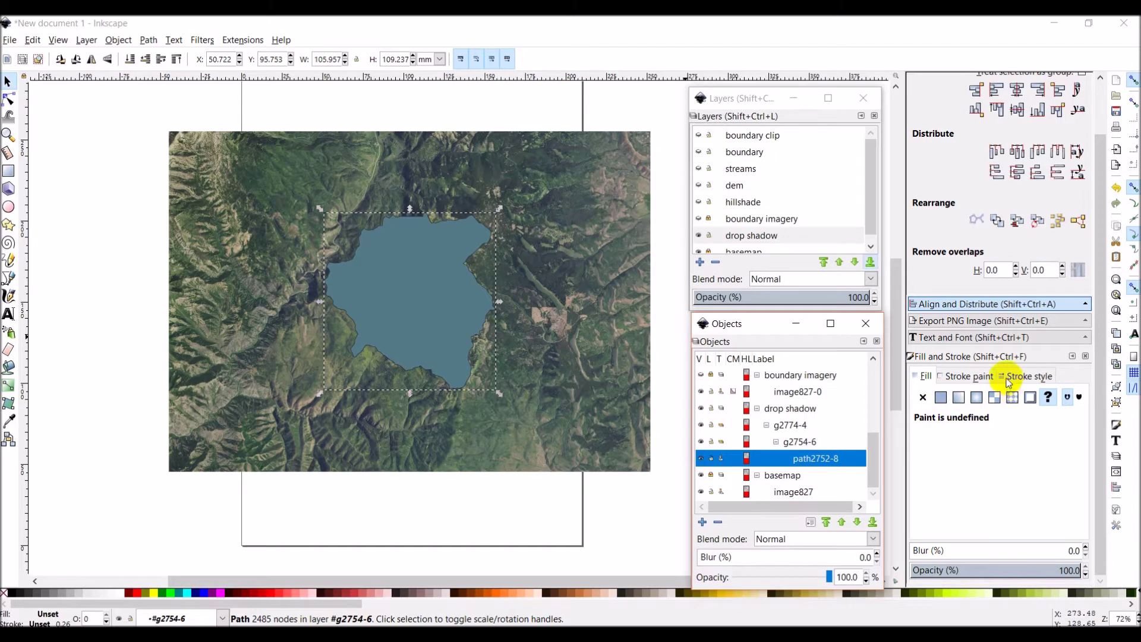
click(976, 377)
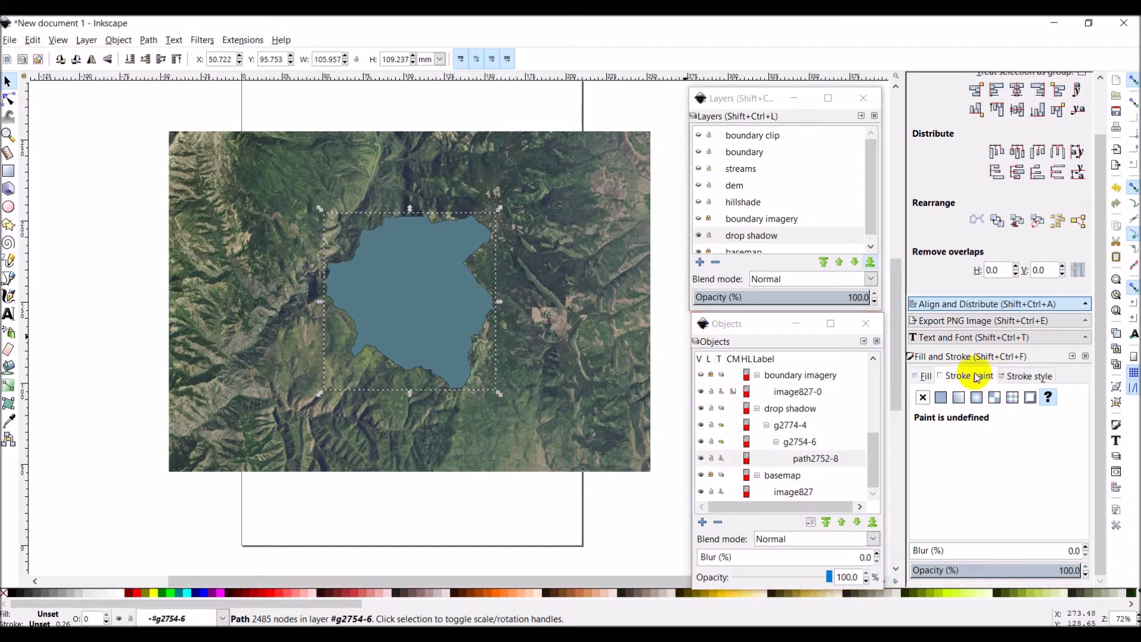
Remove the shadow path's stroke and give it a flat black fill with full alpha 255.
click(923, 402)
click(1021, 377)
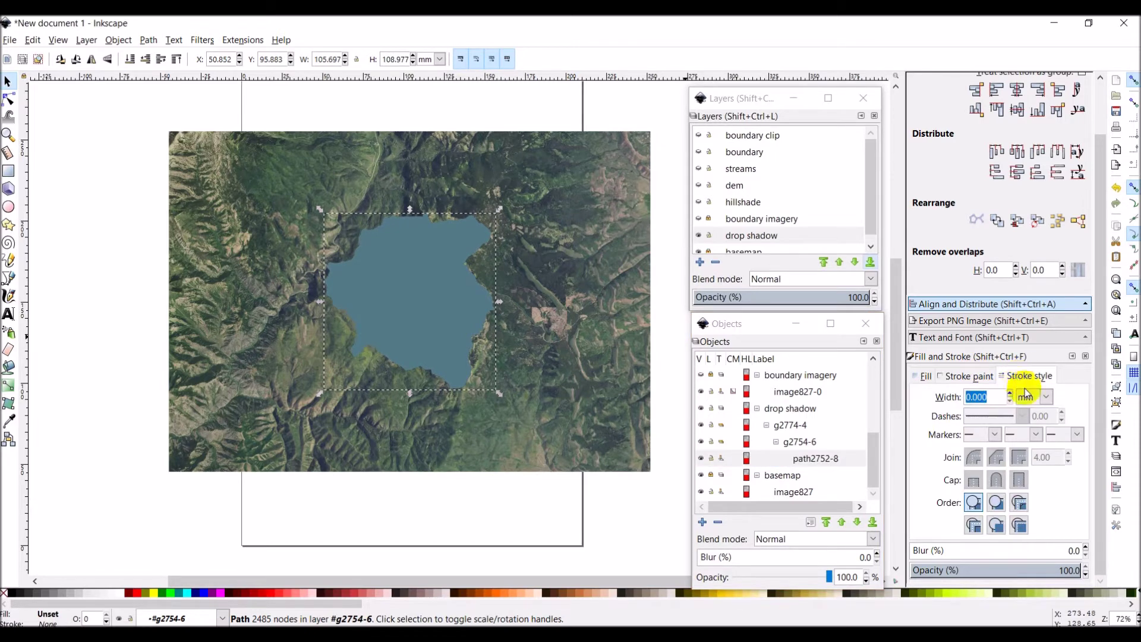
click(923, 376)
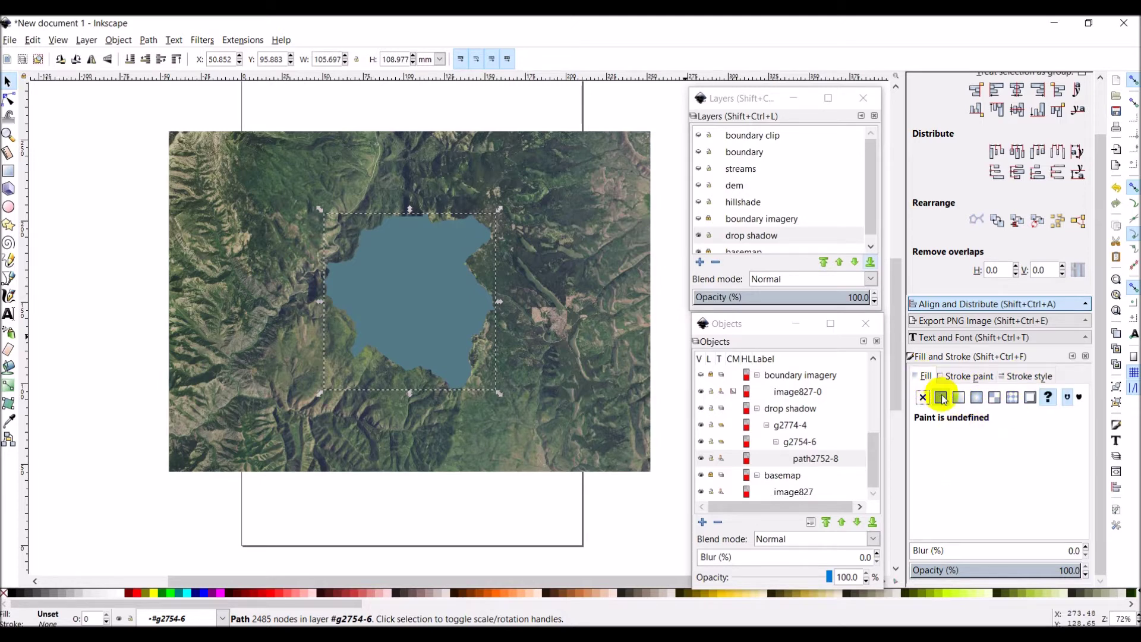
click(941, 398)
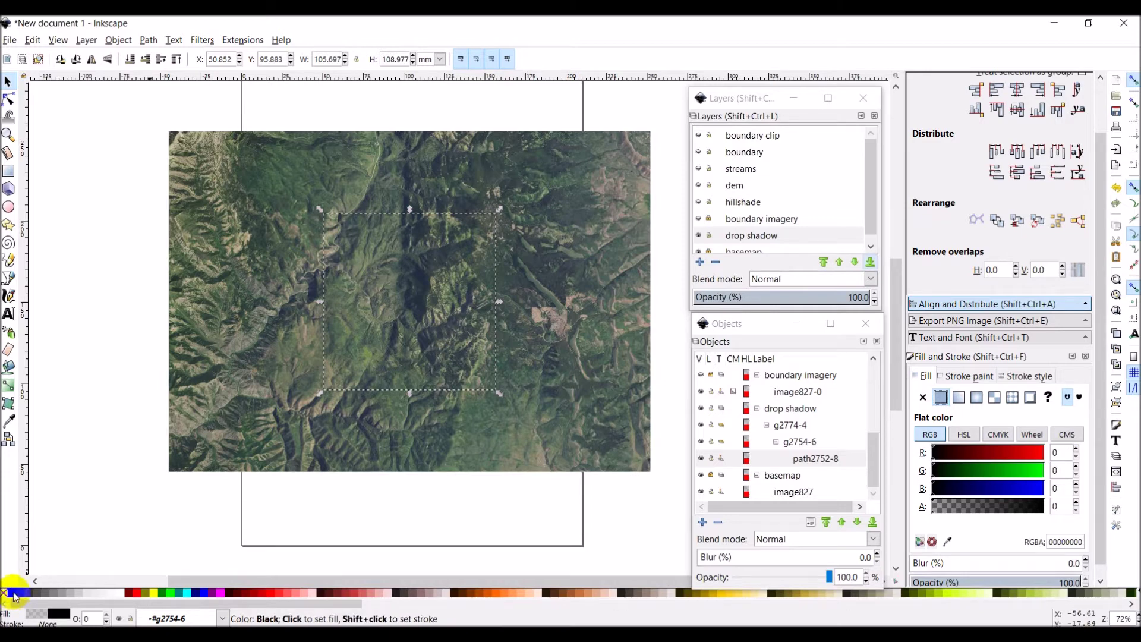
mouse_move(13, 594)
mouse_down()
mouse_move(439, 327)
mouse_move(401, 410)
mouse_up()
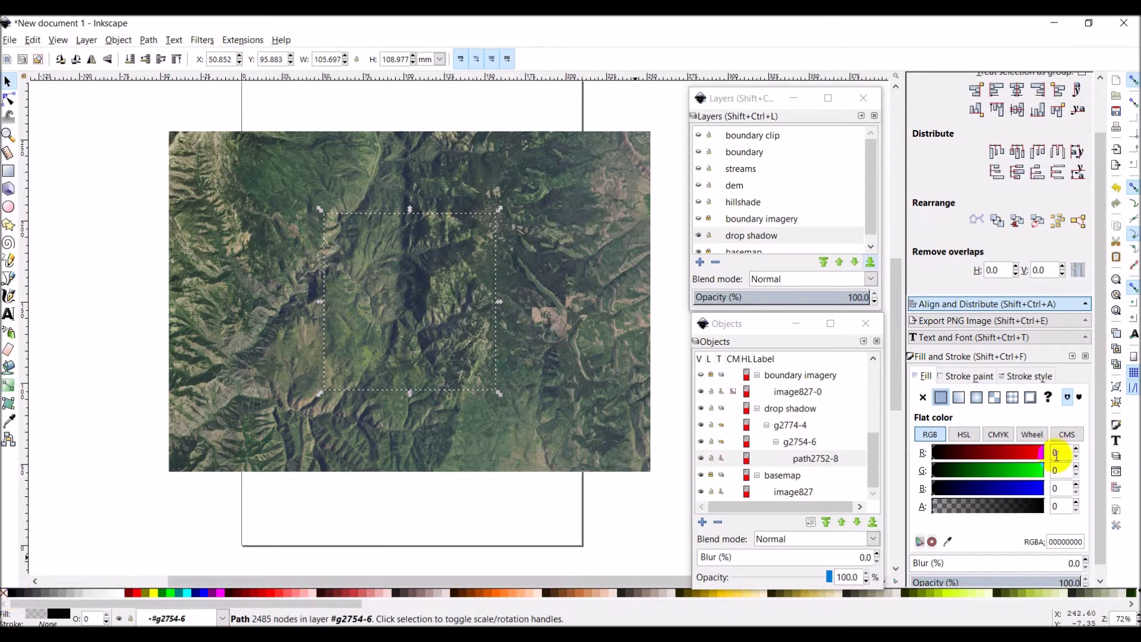
click(1059, 507)
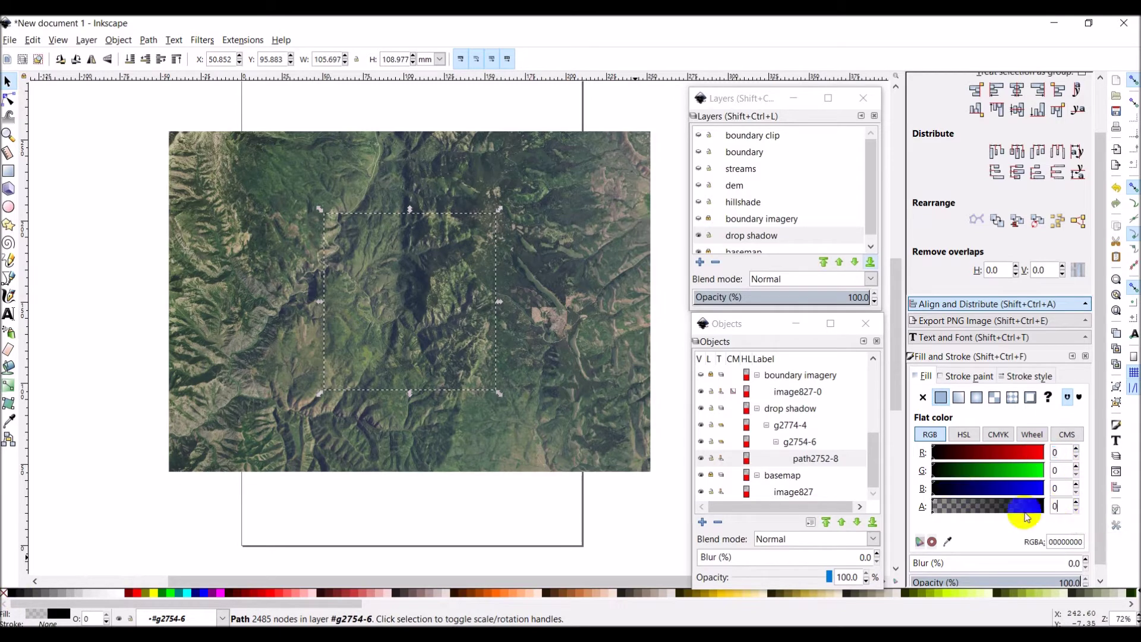
text(255)
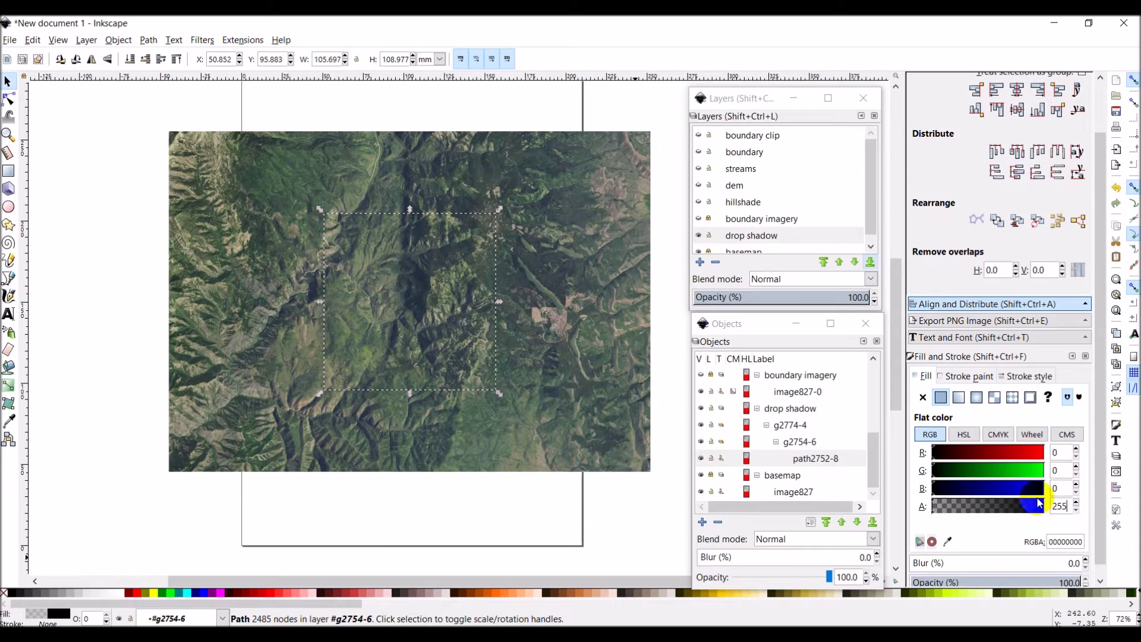
key(Return)
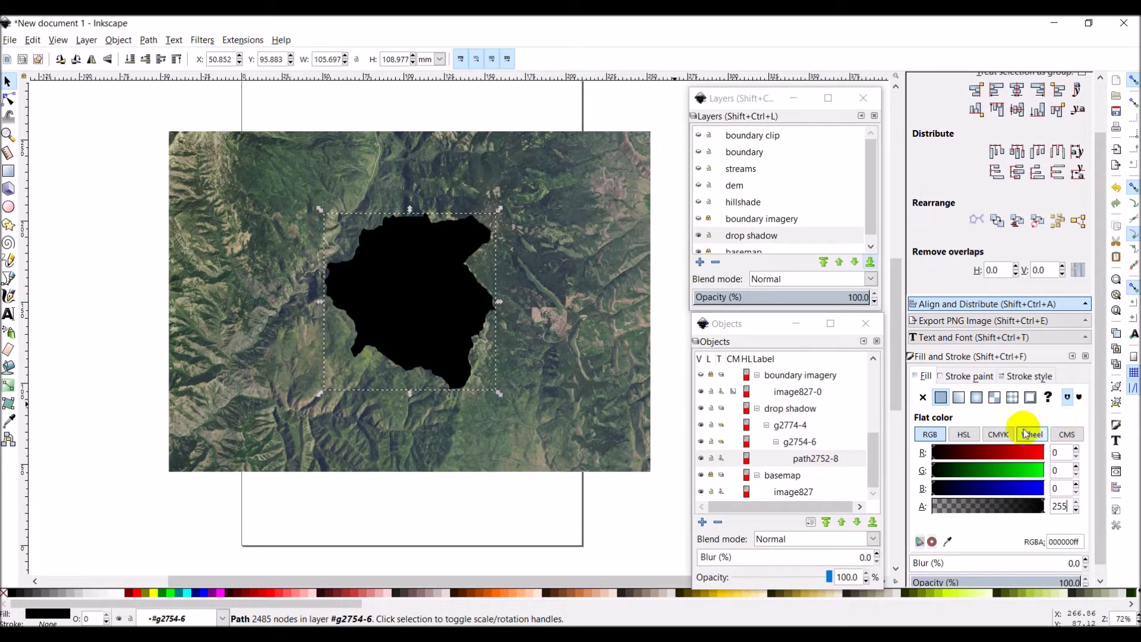
Set the shadow path's opacity to 90% and blur to 1.5.
scroll(1035, 493, down, 1)
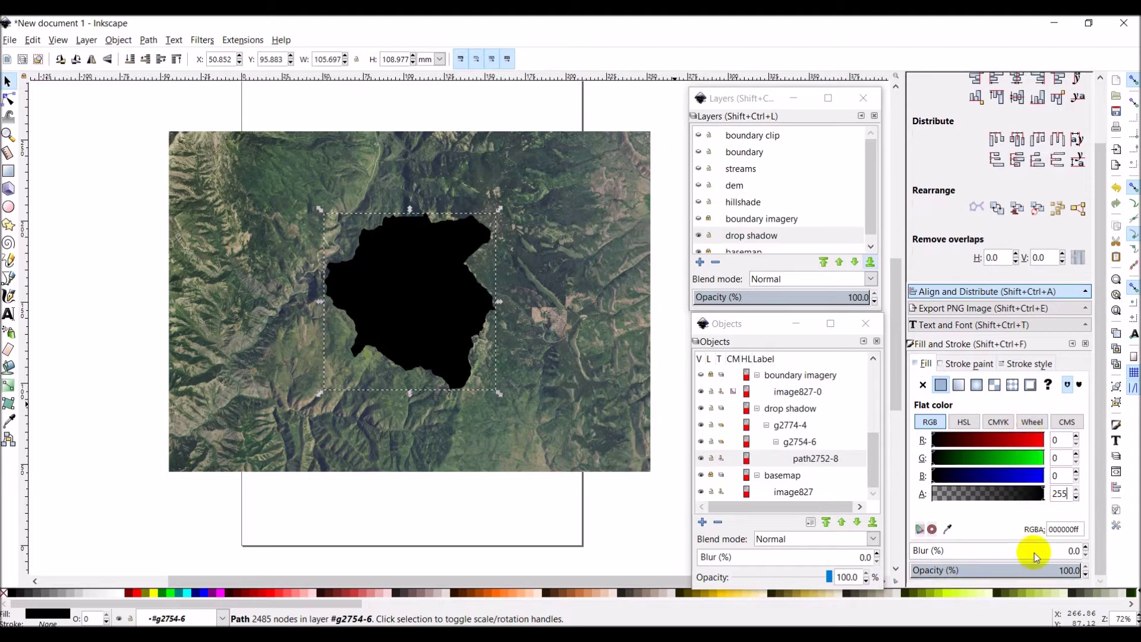
click(1086, 574)
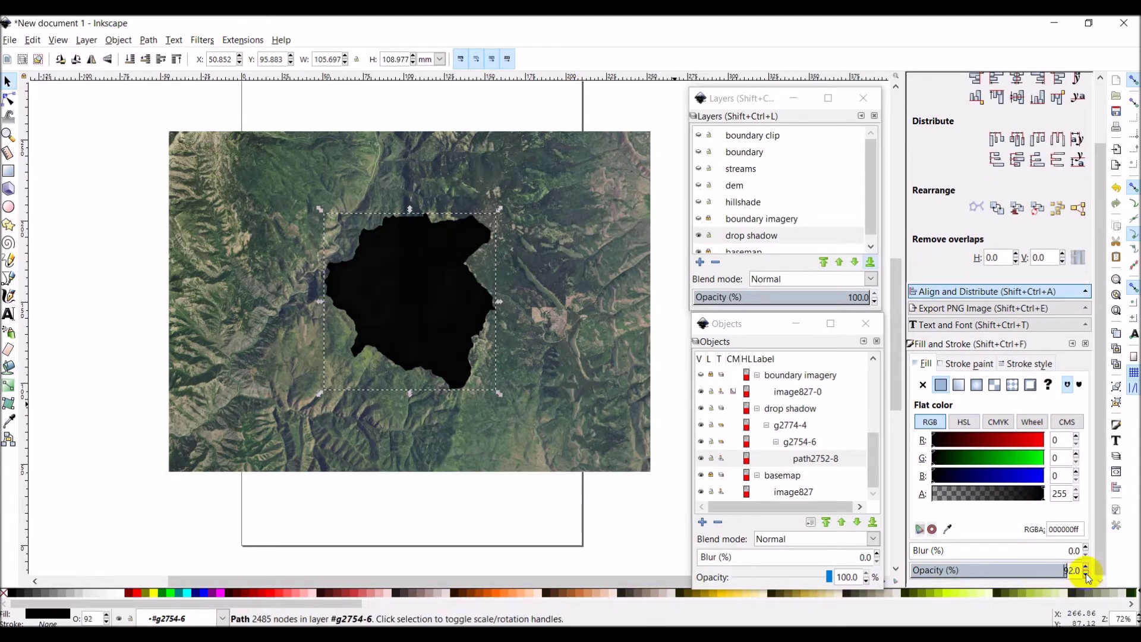
click(1086, 574)
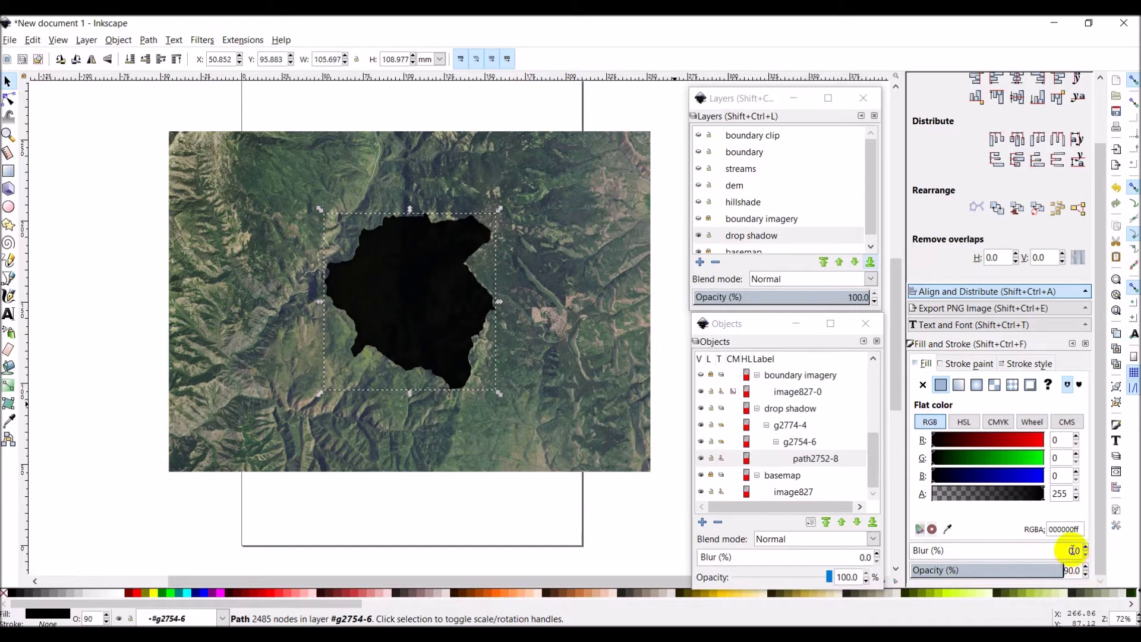
click(1072, 551)
text(1.5)
key(Return)
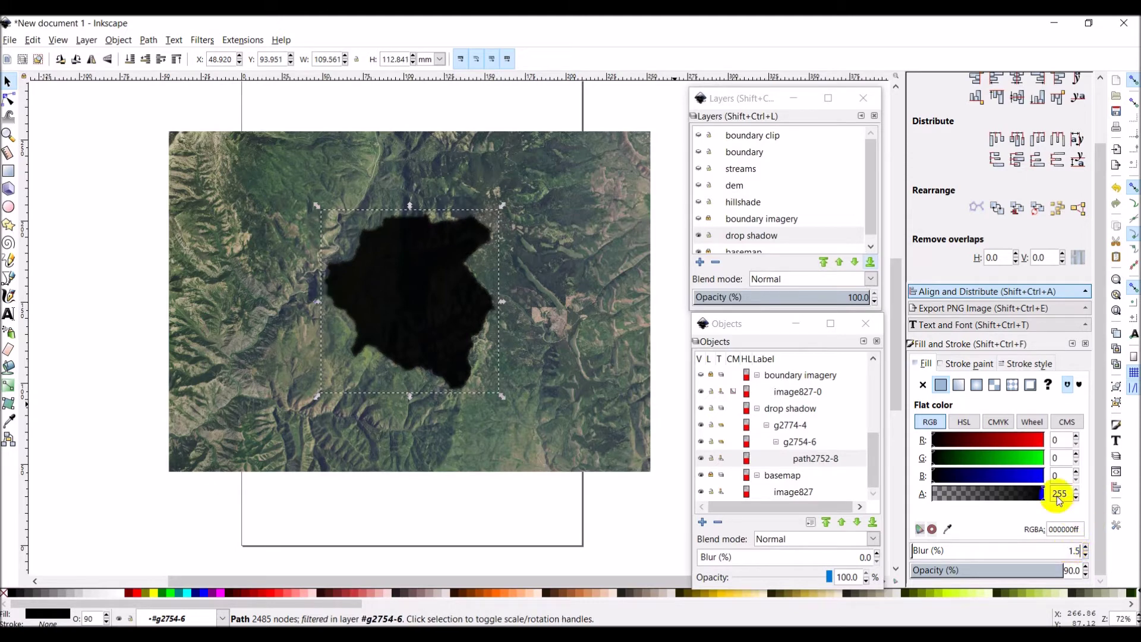
Show the hillshade layer and nudge the drop shadow right to X 51.003.
click(699, 202)
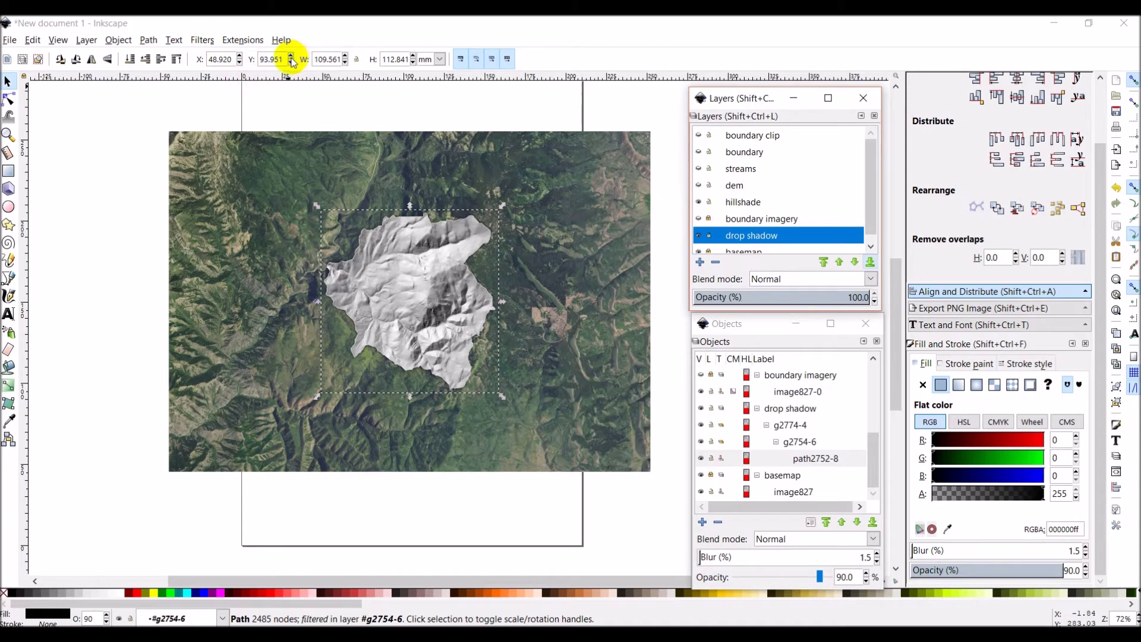
click(240, 57)
click(240, 56)
click(241, 57)
click(240, 56)
click(240, 57)
click(240, 56)
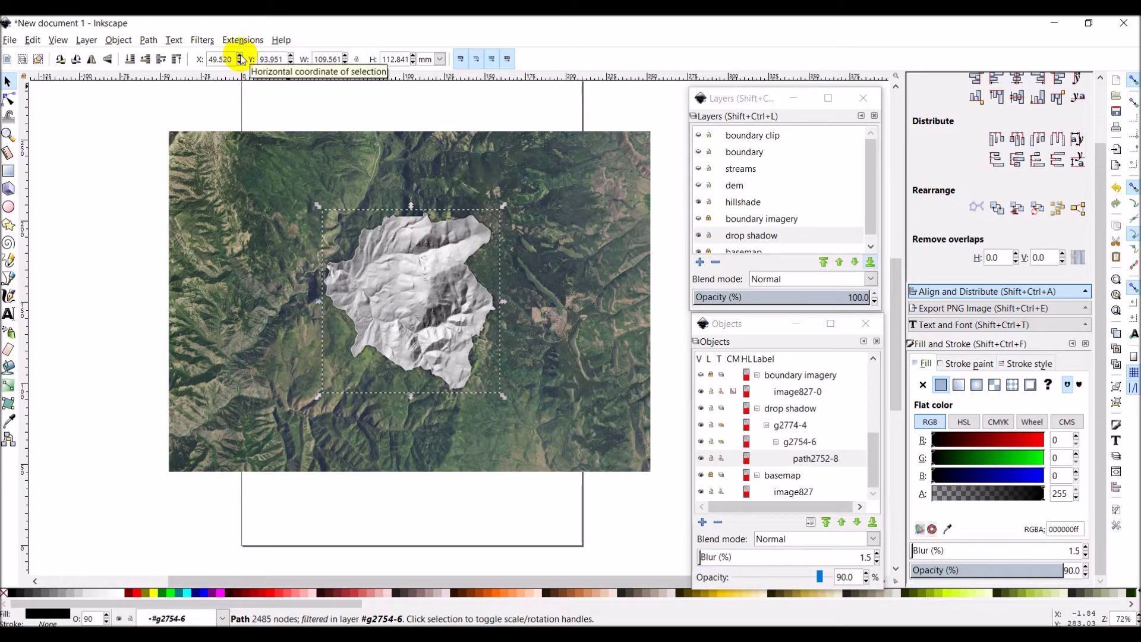
click(240, 57)
click(240, 57)
click(240, 56)
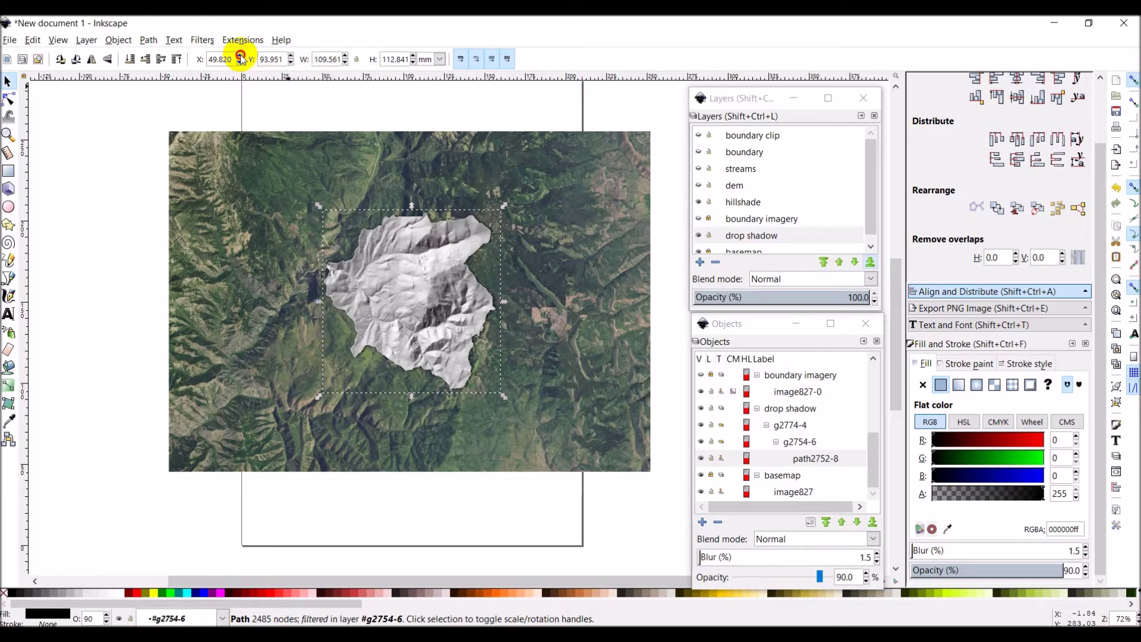
click(241, 56)
click(240, 57)
click(240, 57)
click(240, 57)
click(241, 56)
click(240, 56)
click(240, 56)
click(240, 57)
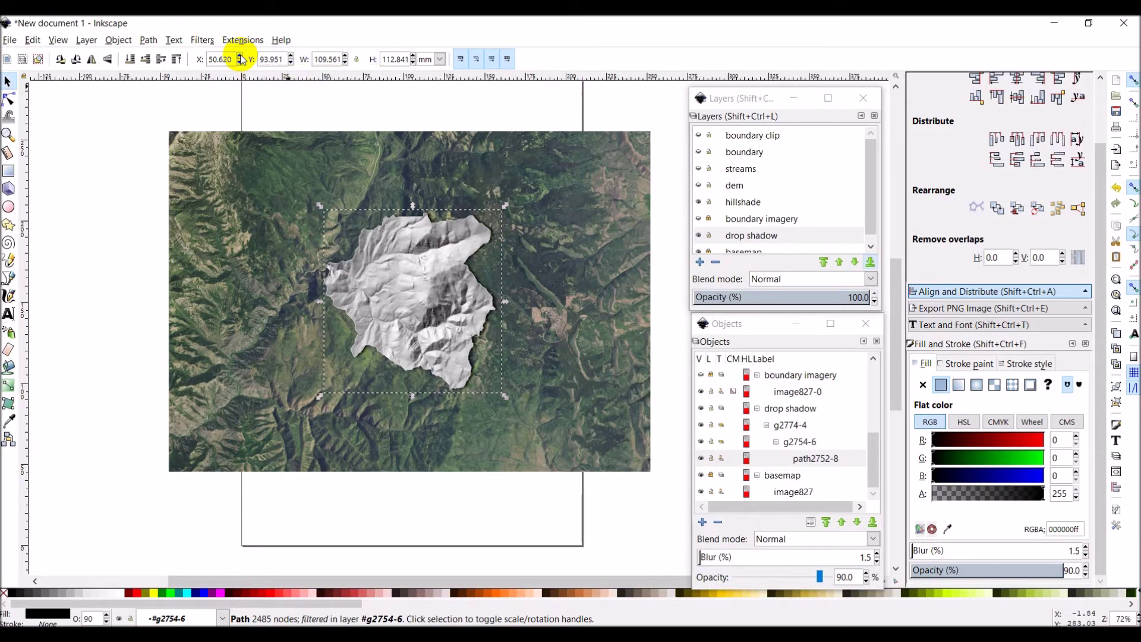
click(241, 57)
click(240, 57)
click(241, 56)
click(241, 57)
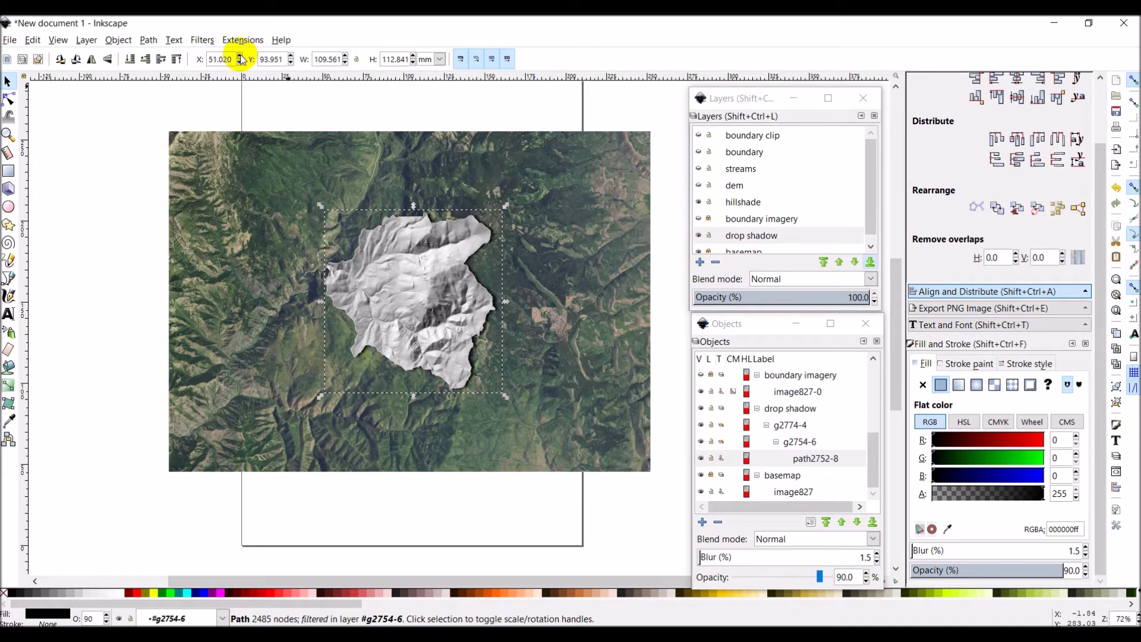
Widen the drop shadow to W 111.499 mm.
click(345, 62)
click(345, 62)
click(345, 62)
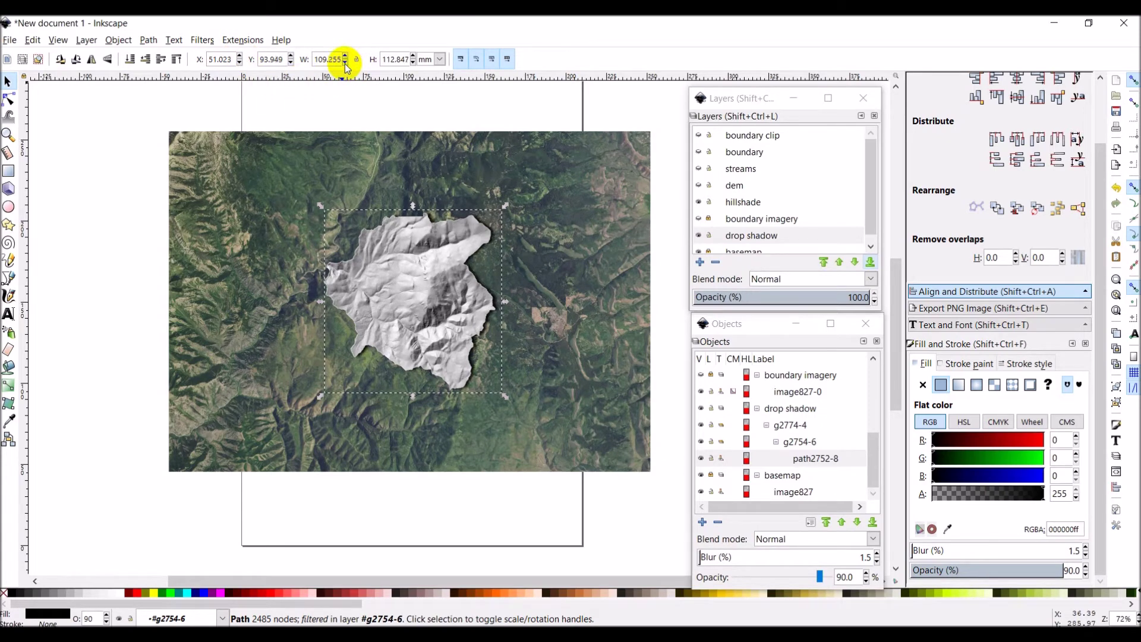
click(344, 62)
click(345, 61)
click(345, 62)
click(345, 62)
click(344, 62)
click(345, 62)
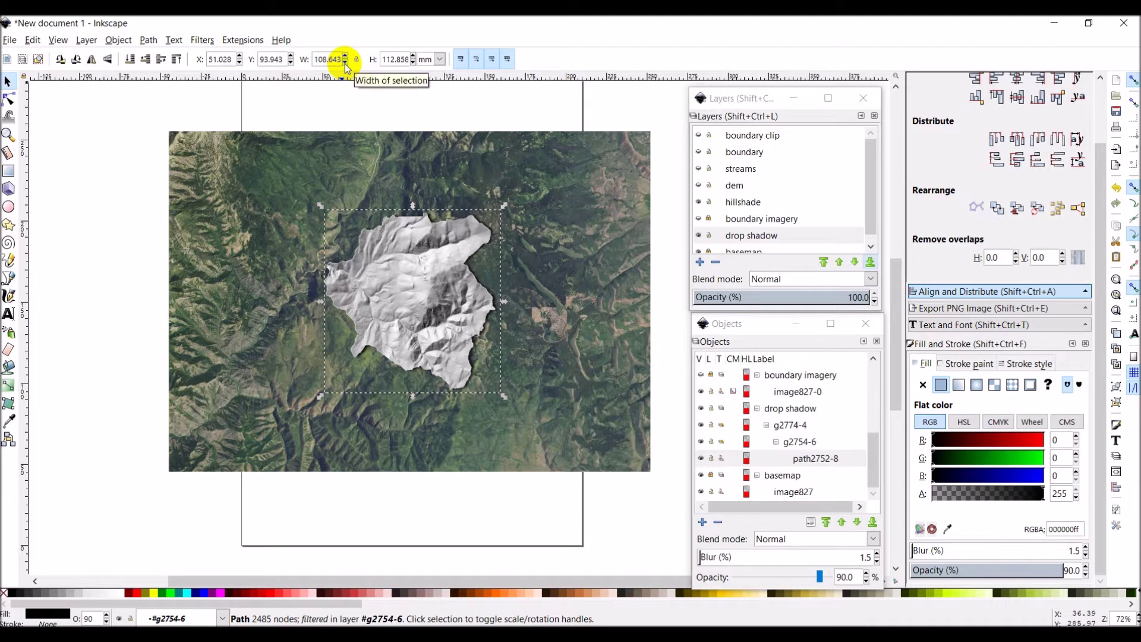
click(345, 56)
click(345, 57)
click(345, 57)
click(346, 57)
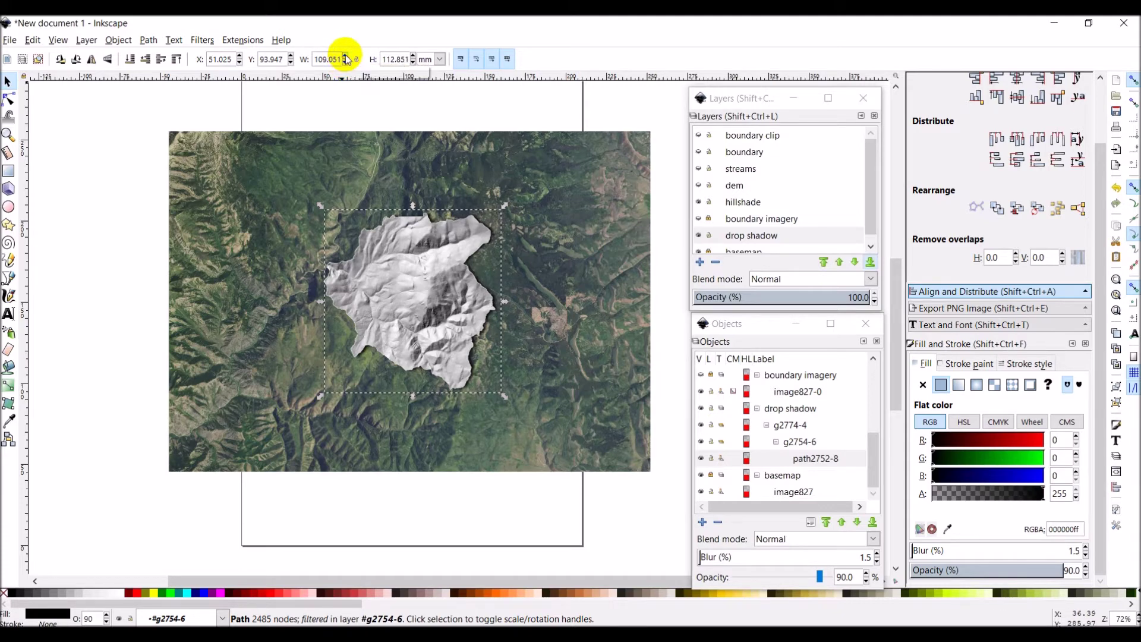
click(345, 56)
click(345, 57)
click(345, 56)
click(345, 57)
click(346, 56)
click(345, 57)
click(345, 57)
click(346, 57)
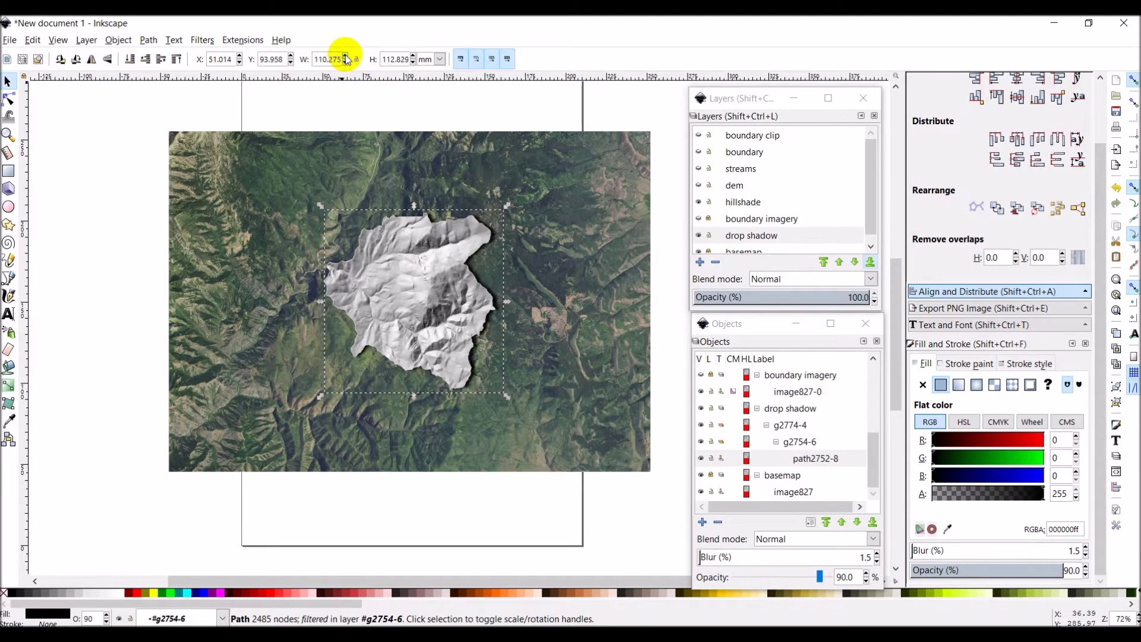
click(345, 57)
click(346, 56)
click(345, 56)
click(345, 56)
click(345, 57)
click(346, 57)
click(345, 56)
click(345, 57)
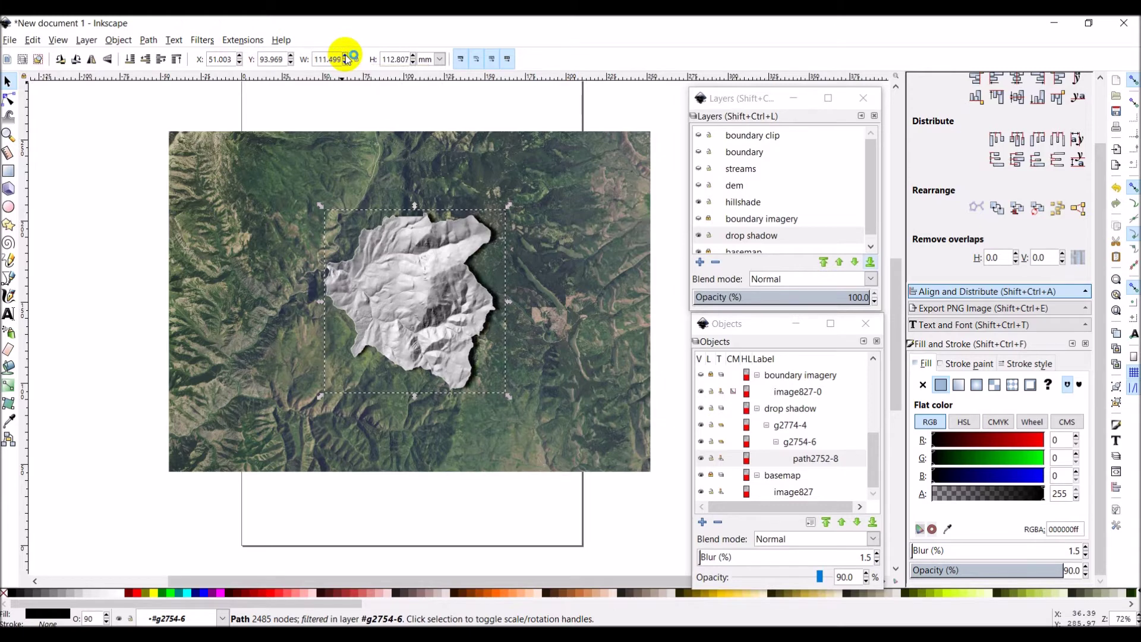
click(345, 57)
click(345, 57)
click(345, 56)
click(346, 56)
click(345, 57)
click(345, 56)
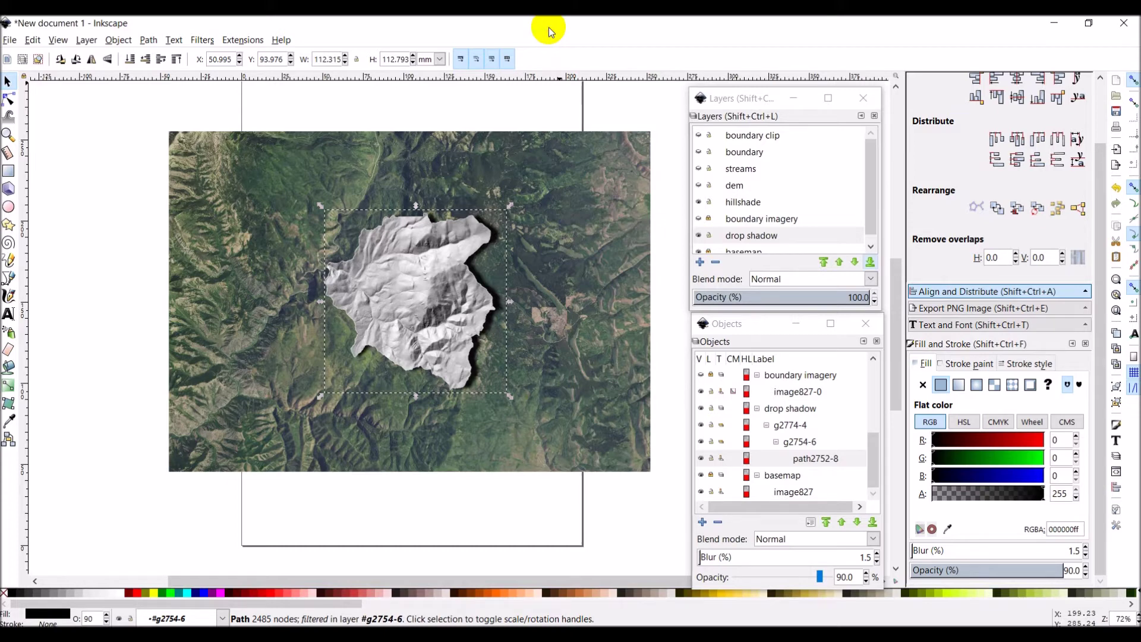
Show the dem layer and select its image, image849.
click(699, 186)
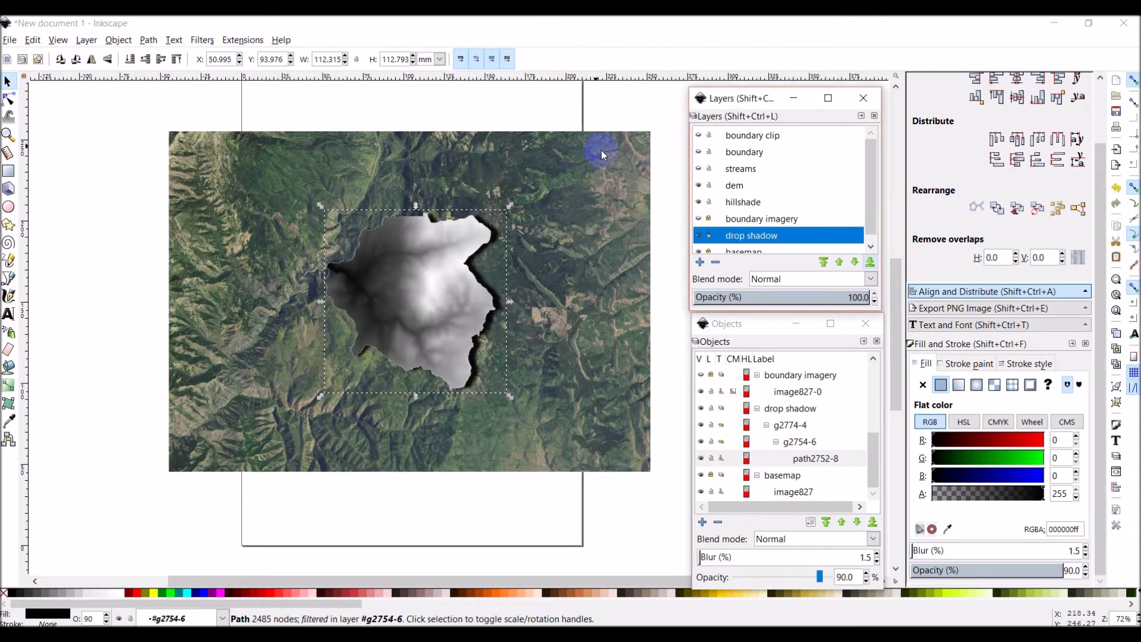
click(560, 59)
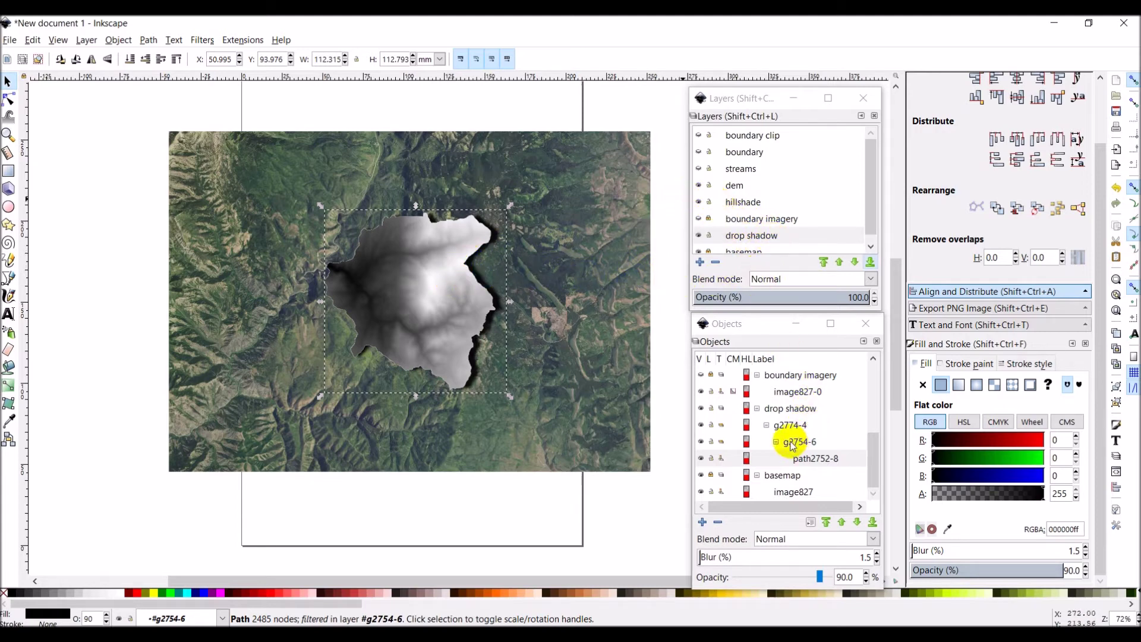
scroll(792, 444, up, 1)
scroll(792, 444, up, 4)
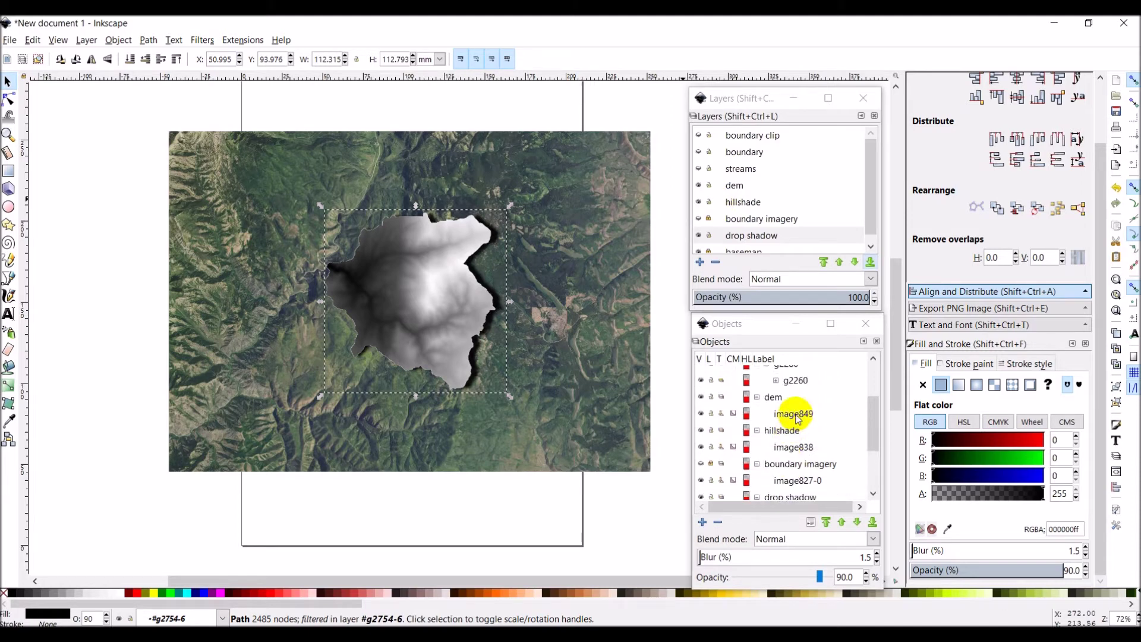
click(798, 414)
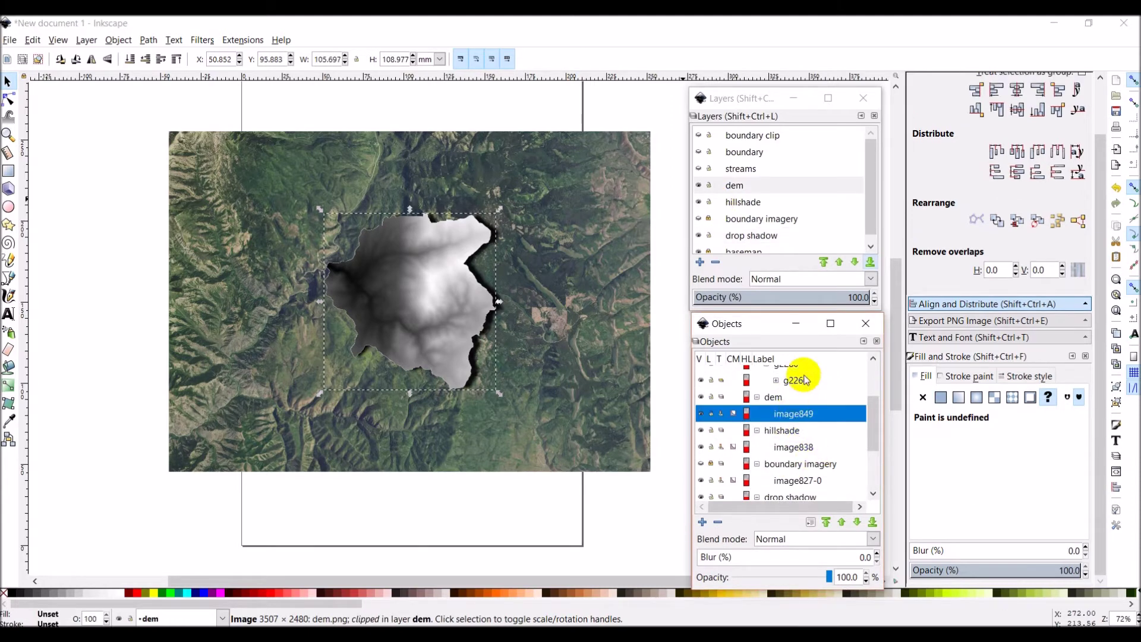
Set the dem image's opacity to 75% and deselect it.
click(1085, 574)
click(1085, 574)
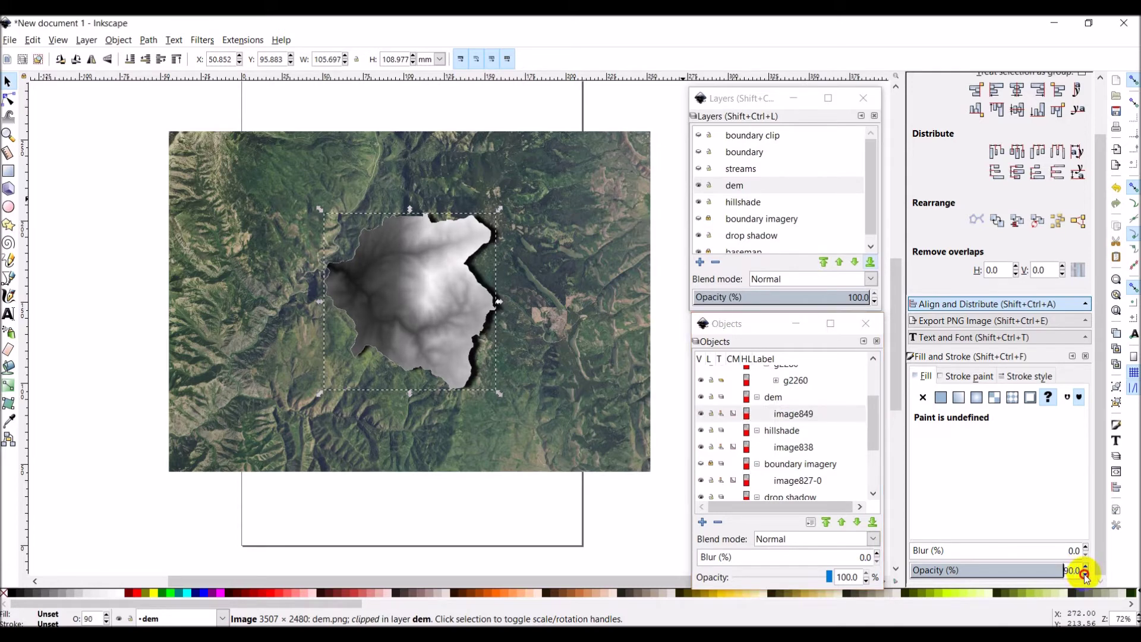
click(1085, 575)
click(1085, 575)
click(1085, 574)
click(1085, 575)
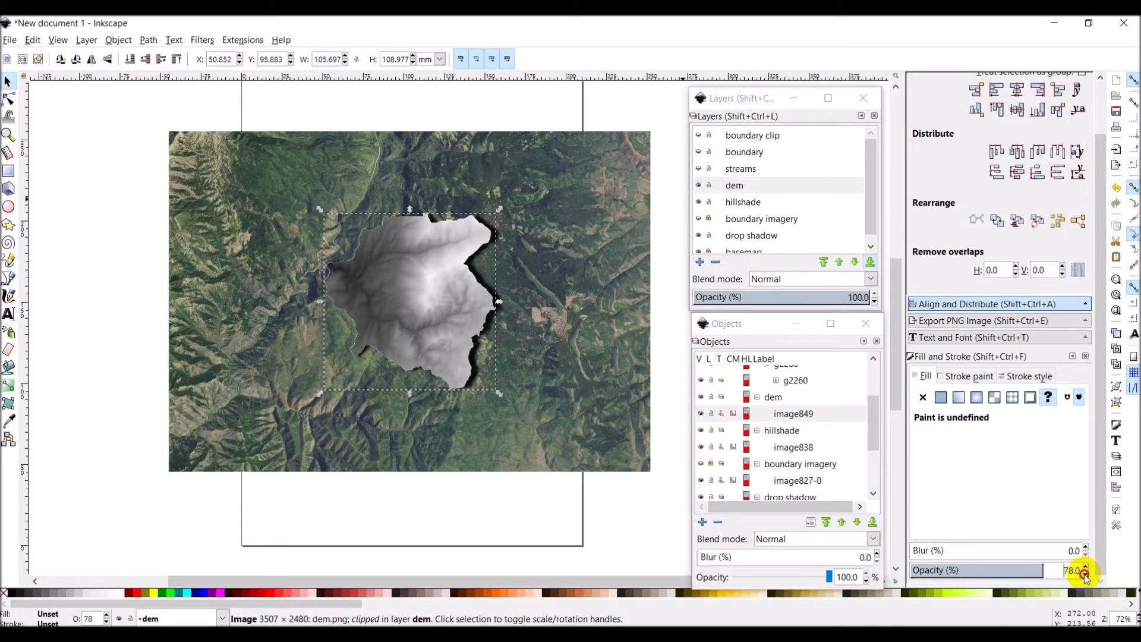
click(1085, 575)
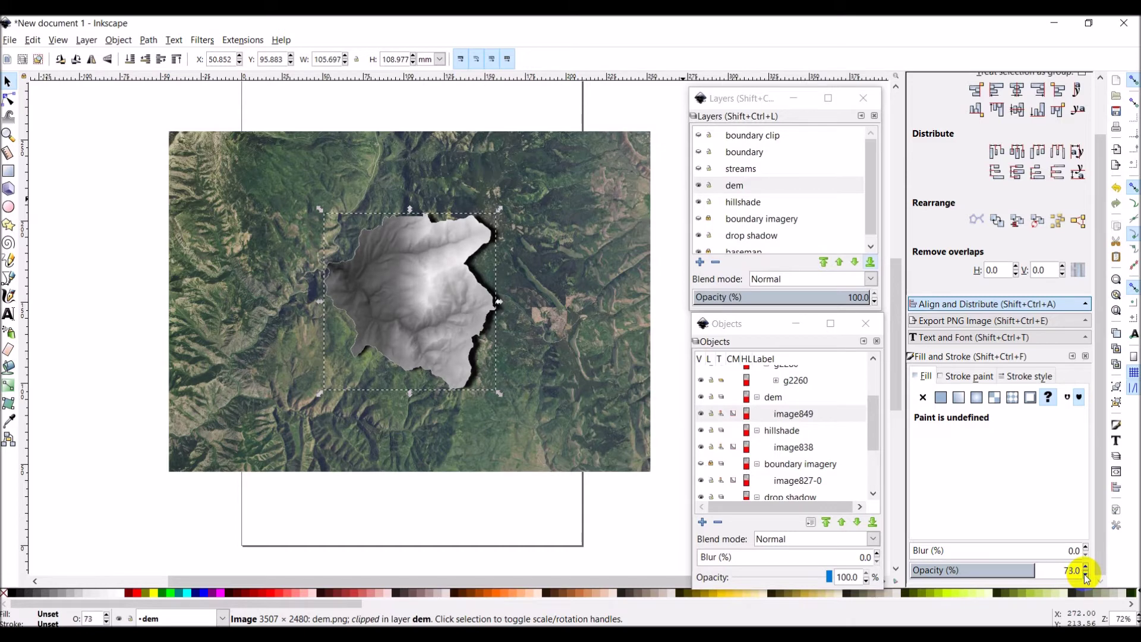
click(1085, 575)
click(1086, 567)
click(1086, 567)
click(1086, 567)
click(1085, 567)
click(1086, 567)
click(1085, 567)
click(423, 288)
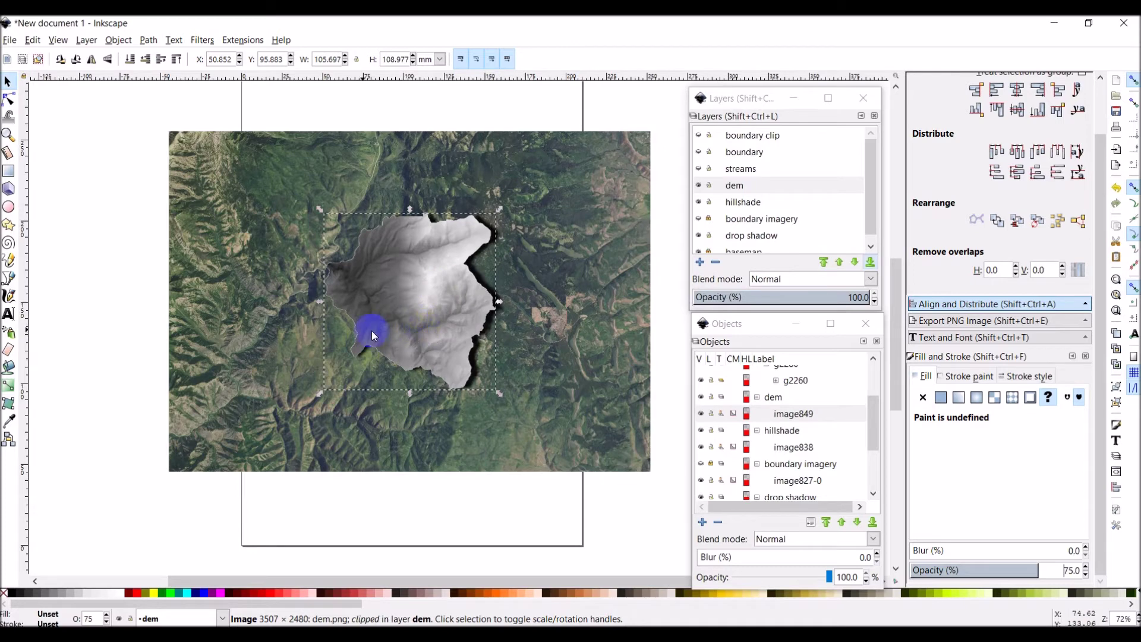
click(126, 270)
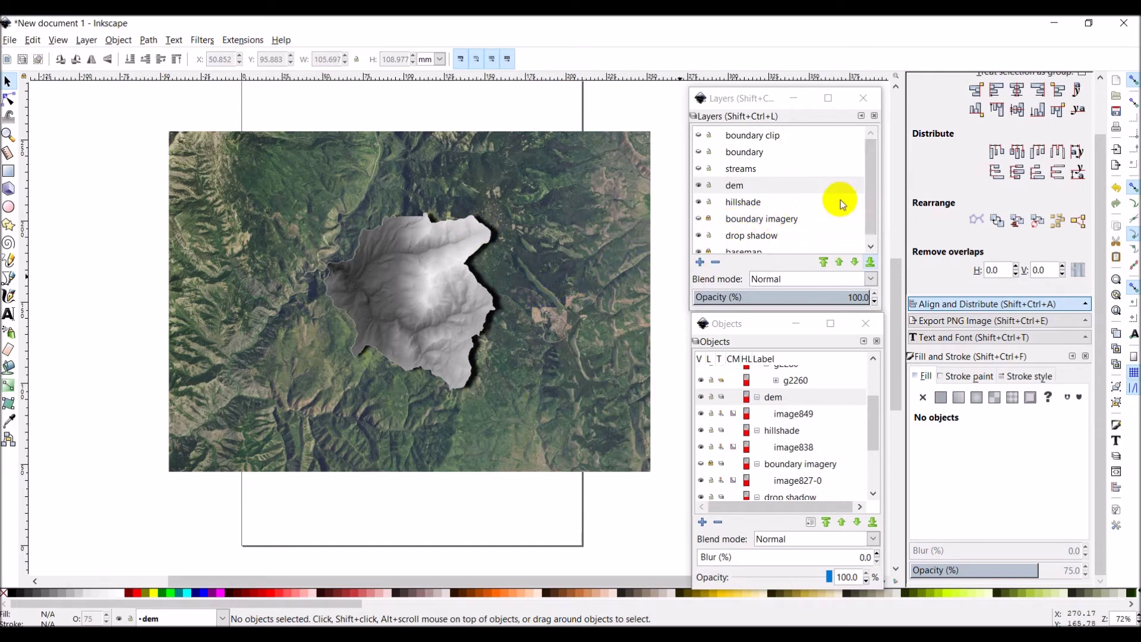
Show the streams layer, make it current, and select the stream lines group.
click(699, 169)
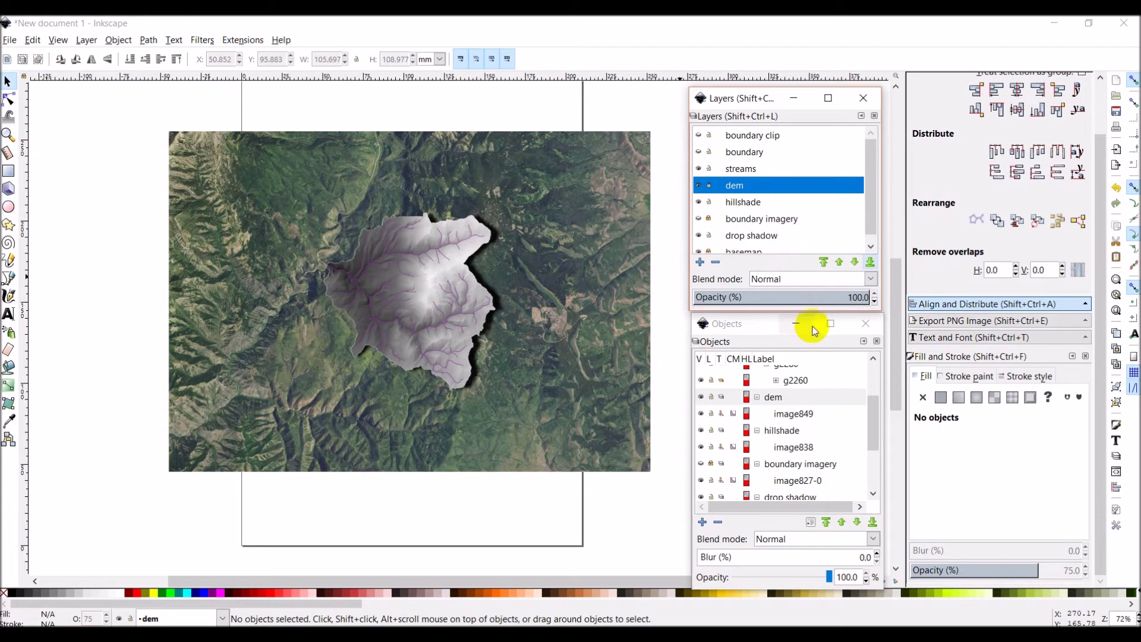
scroll(784, 446, up, 1)
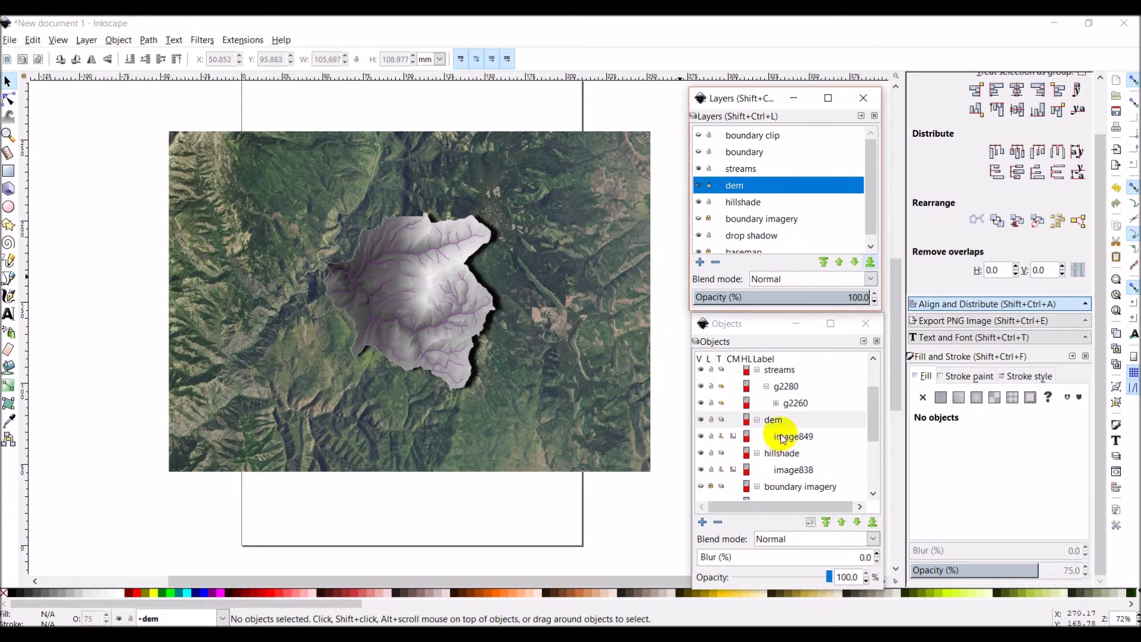
drag(793, 408, 657, 302)
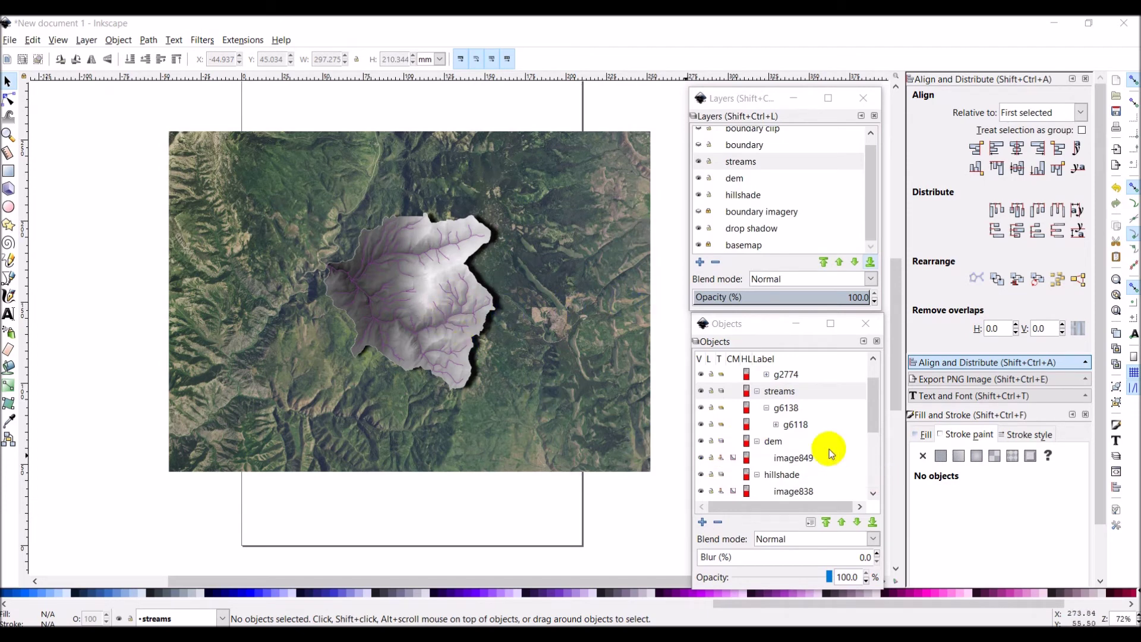
click(796, 425)
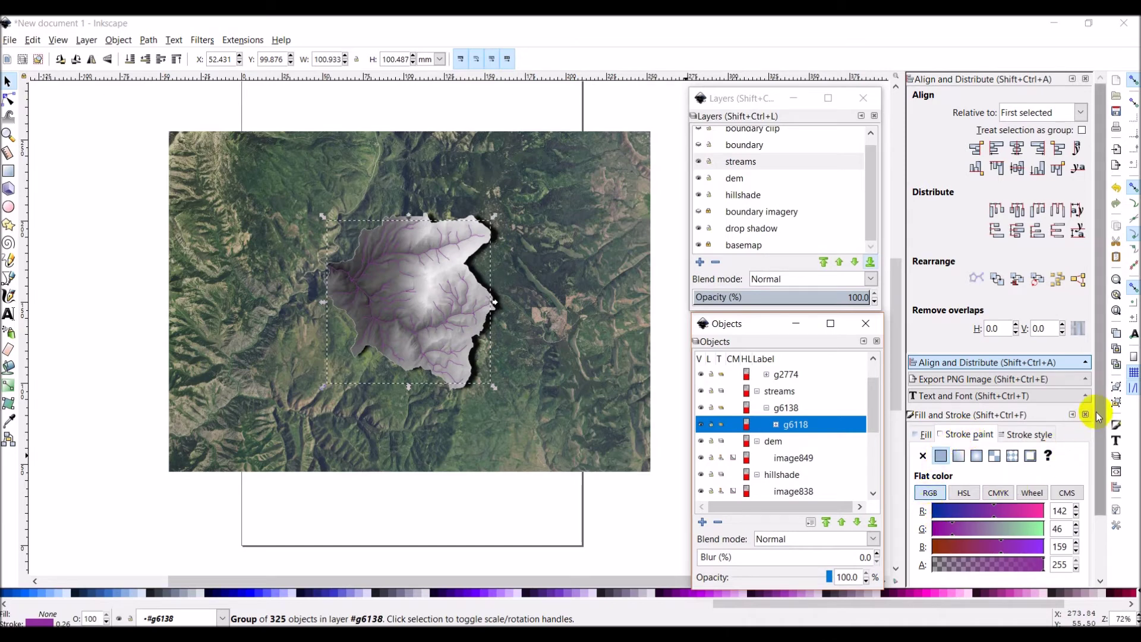
scroll(1100, 419, down, 2)
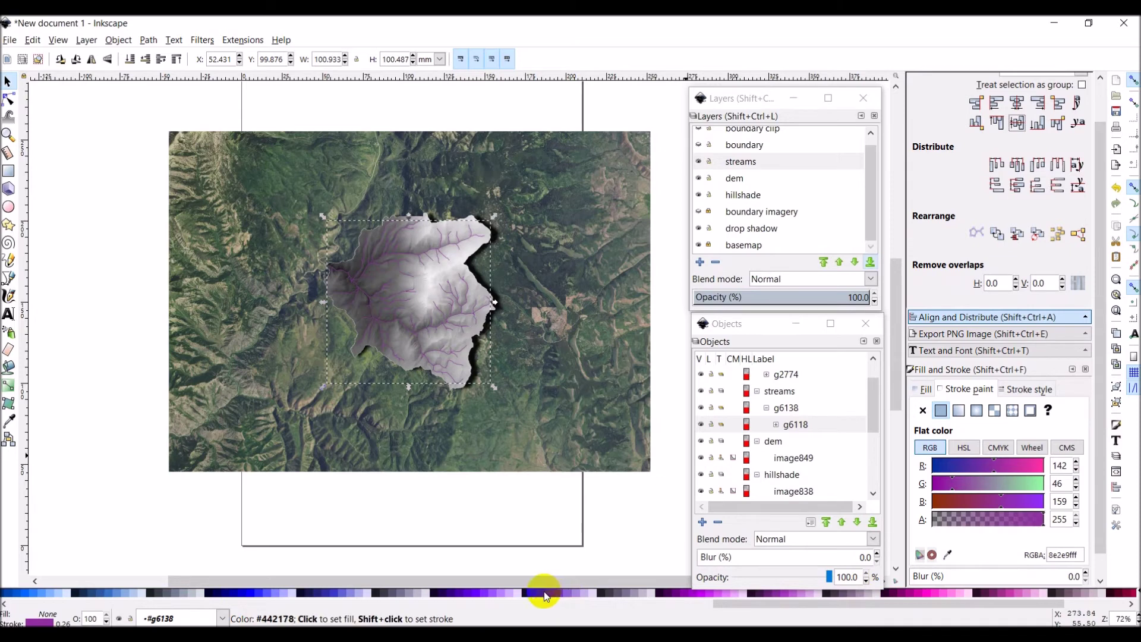
scroll(544, 596, up, 5)
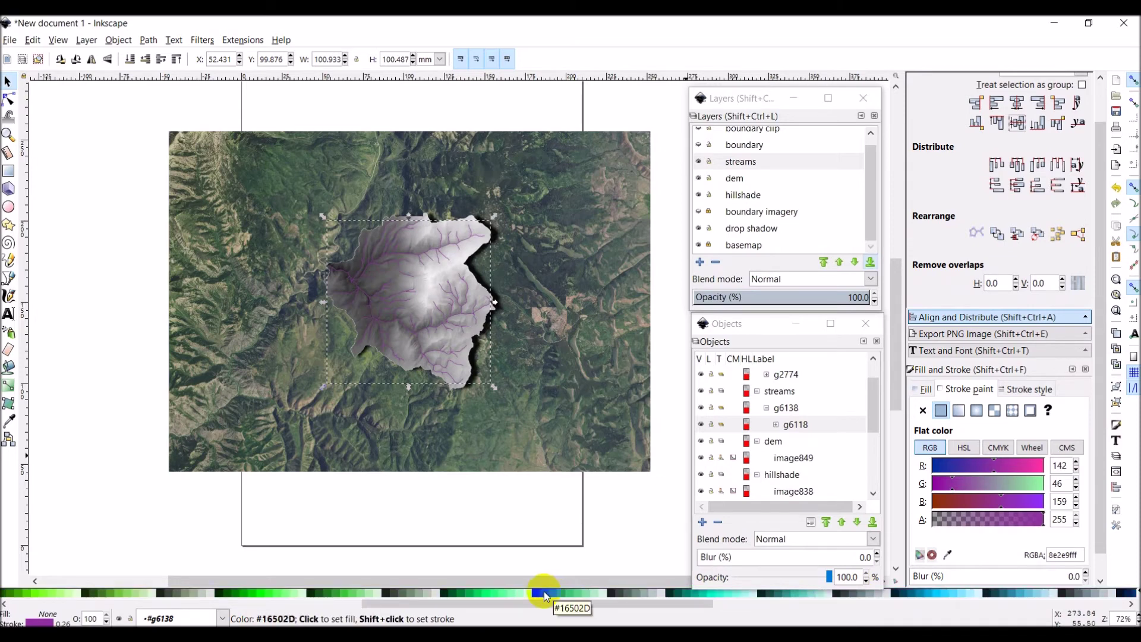
scroll(545, 596, down, 5)
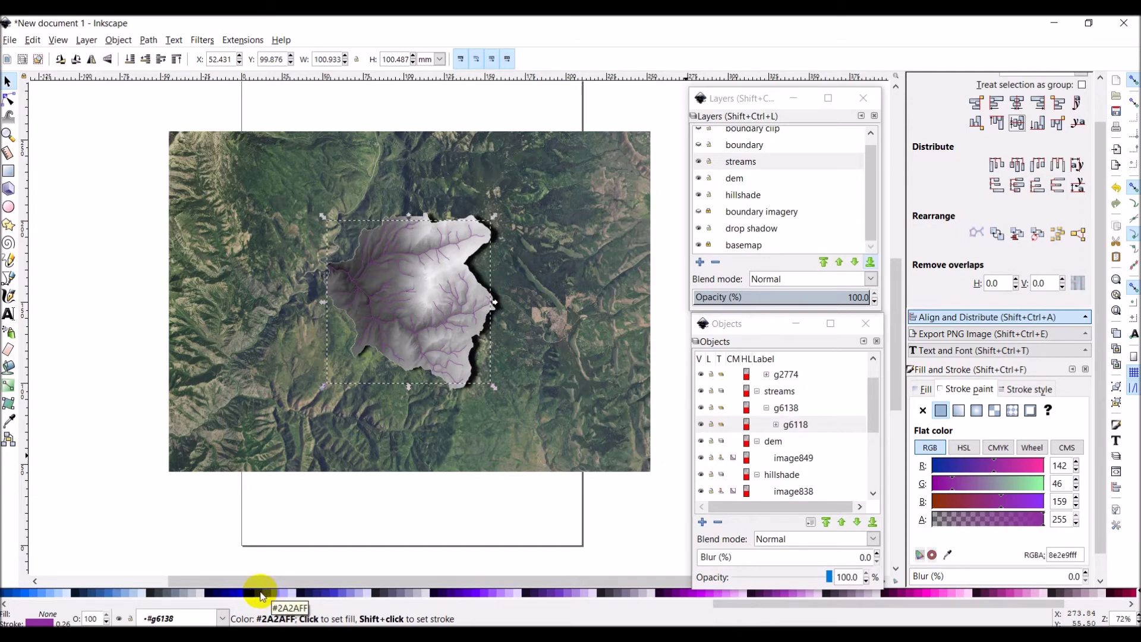
Give the stream group a blue stroke (2a2affff) with no fill.
click(258, 595)
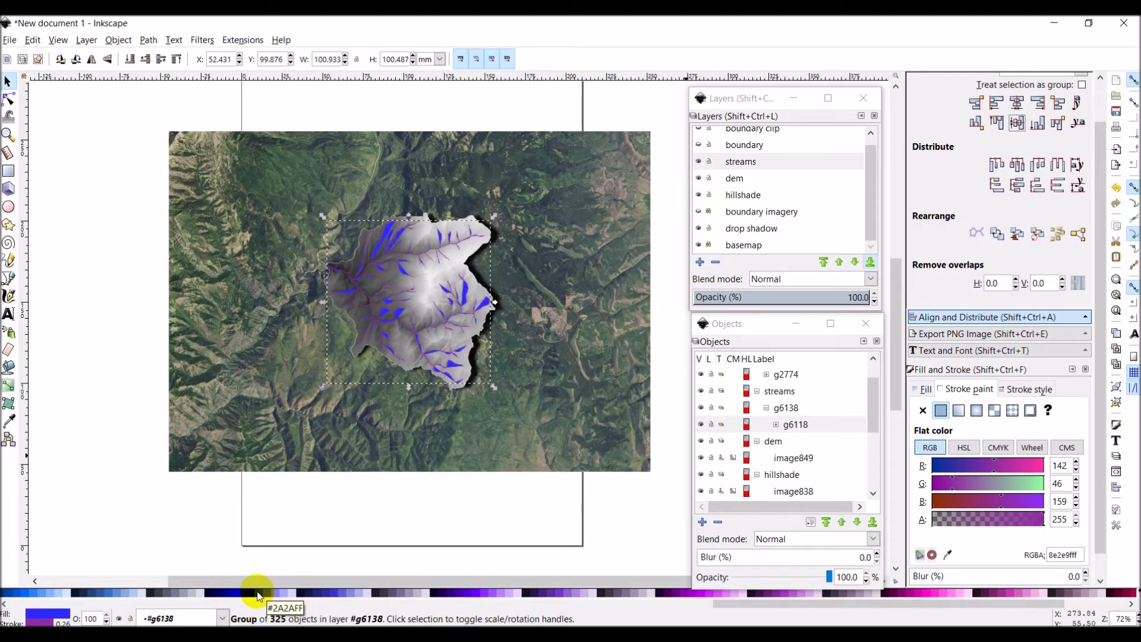
key(ctrl+z)
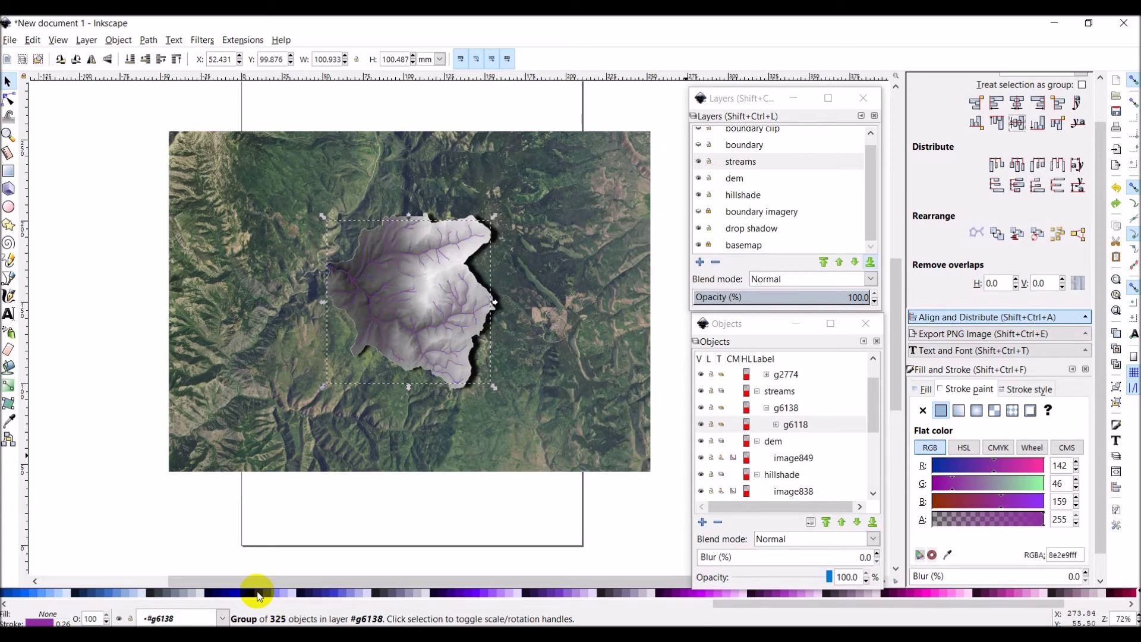
shift+click(257, 594)
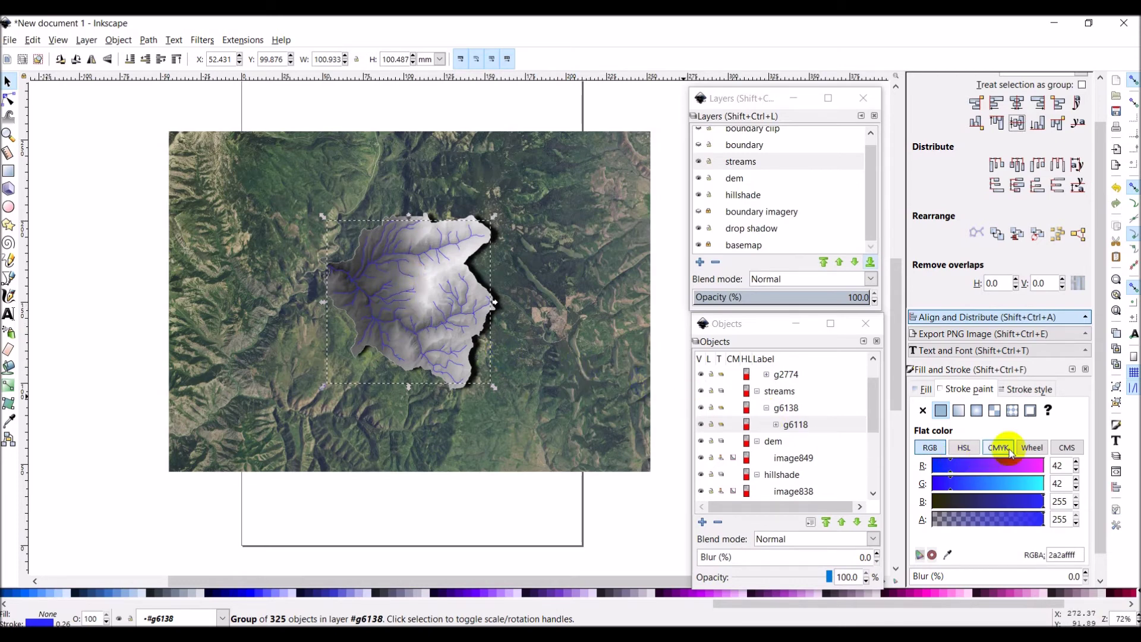
Raise the stream lines' stroke width from 0.26 mm to 0.56 mm.
click(1027, 390)
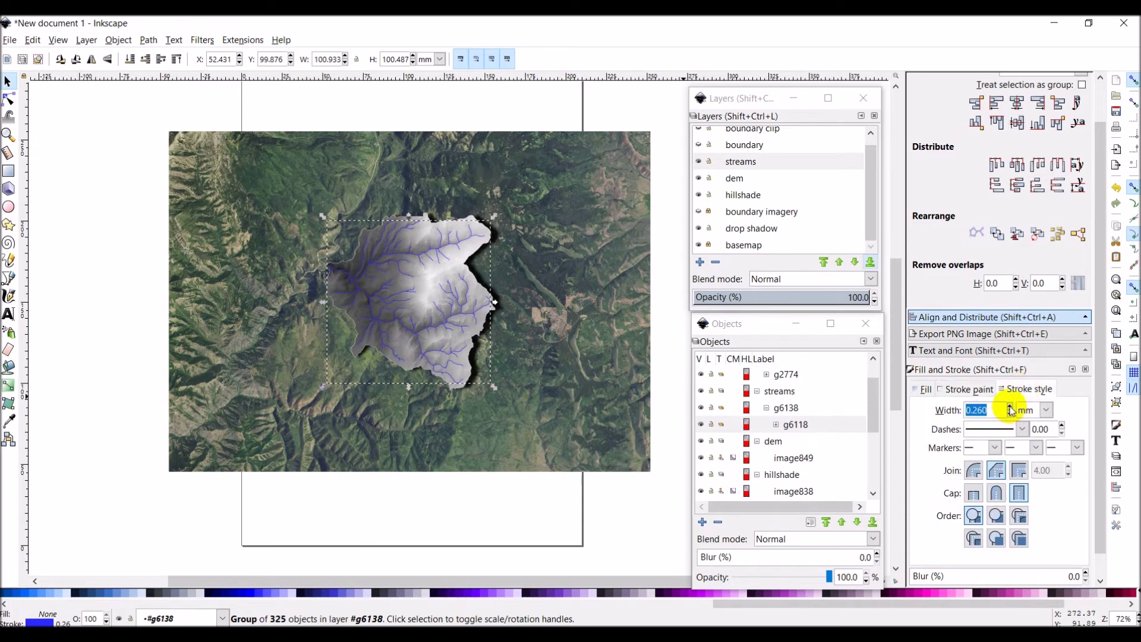
click(1011, 407)
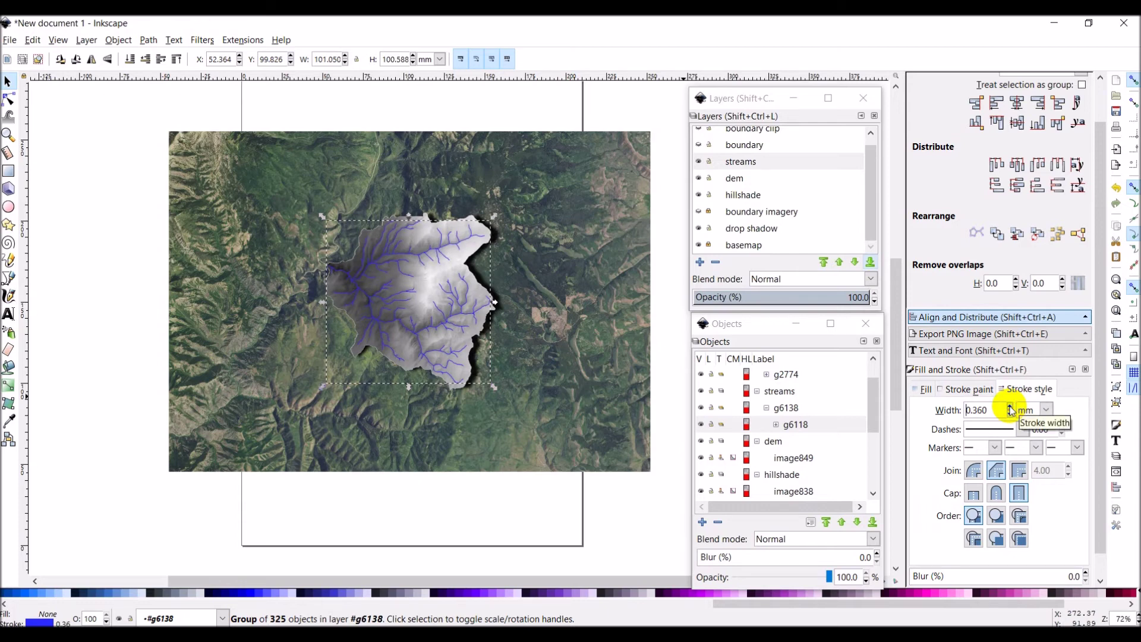
click(1011, 408)
click(1010, 408)
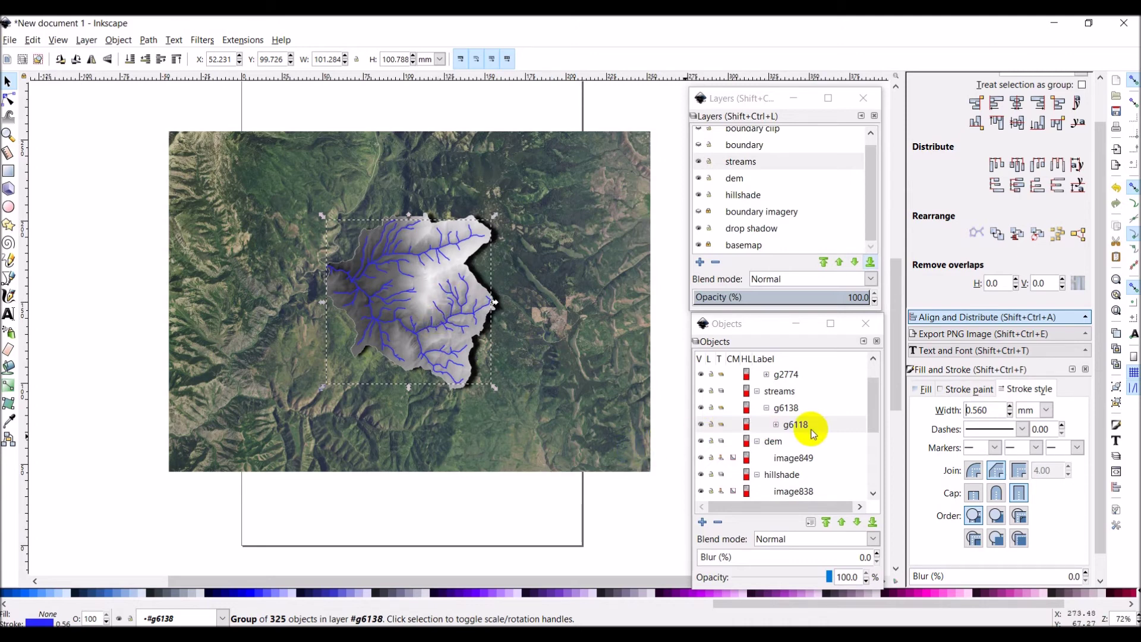
Expand and collapse the stream group to check its paths, then clear the selection.
click(776, 426)
click(777, 425)
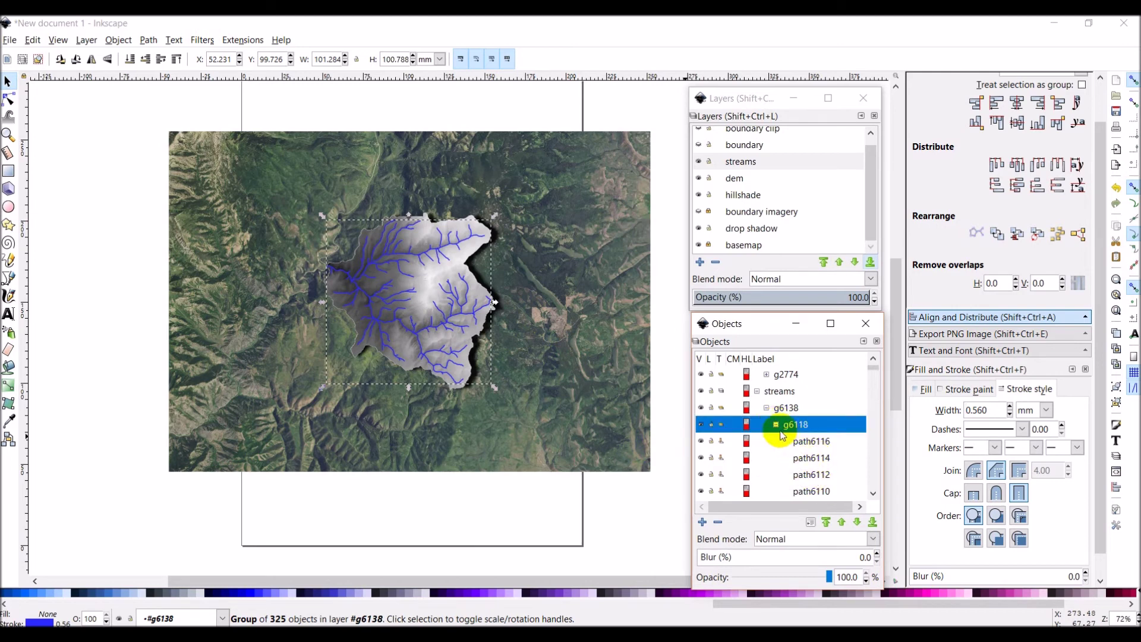
click(776, 426)
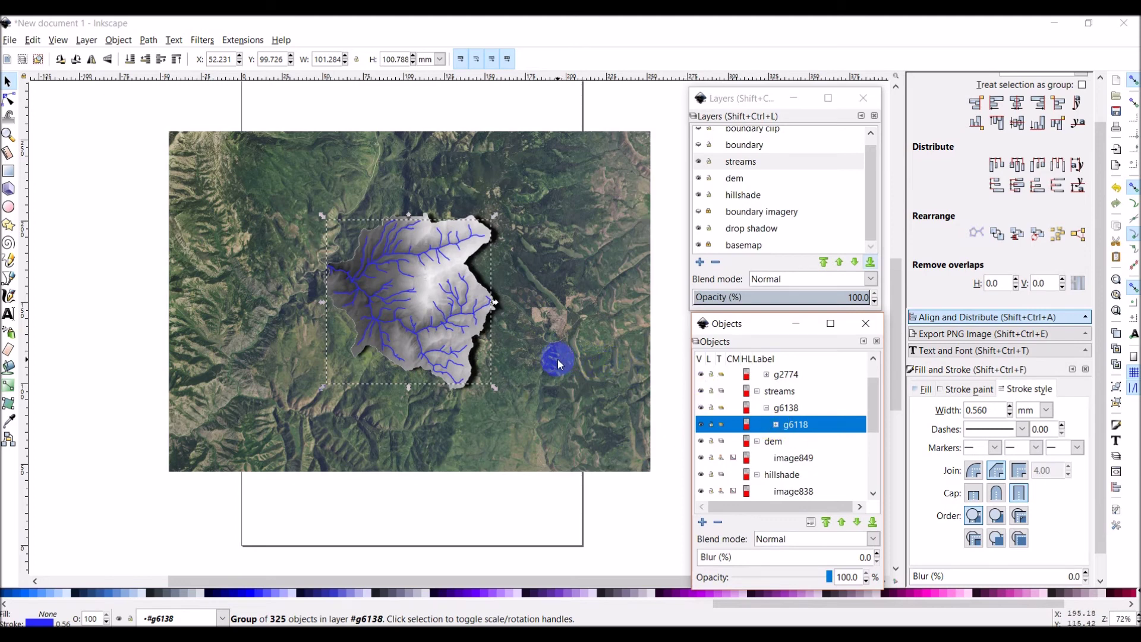
click(410, 356)
click(116, 232)
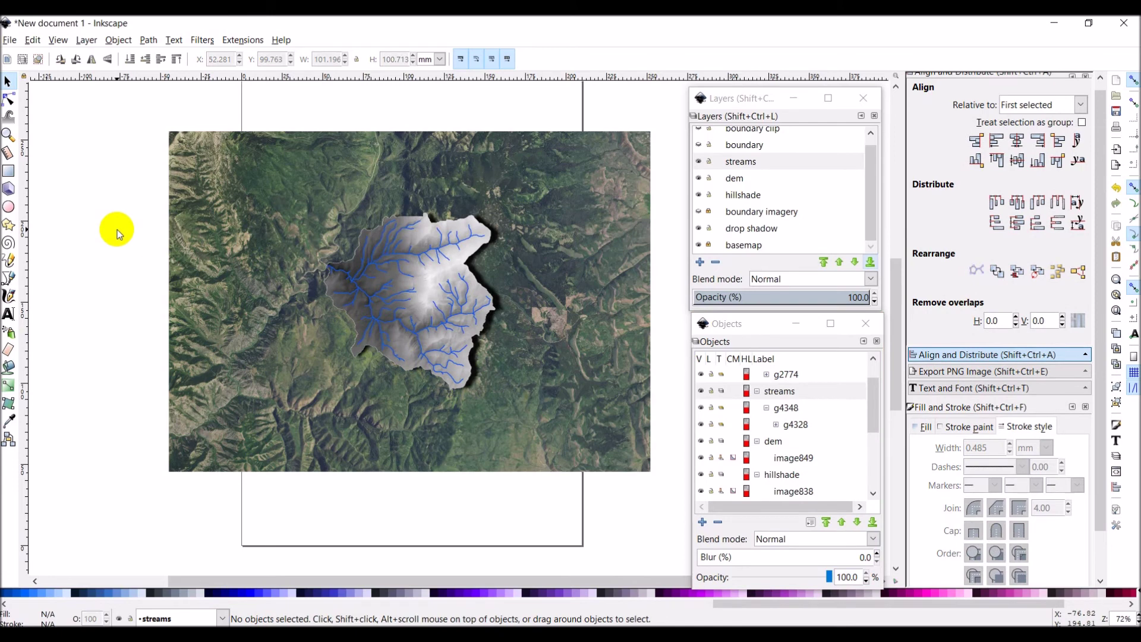
click(482, 295)
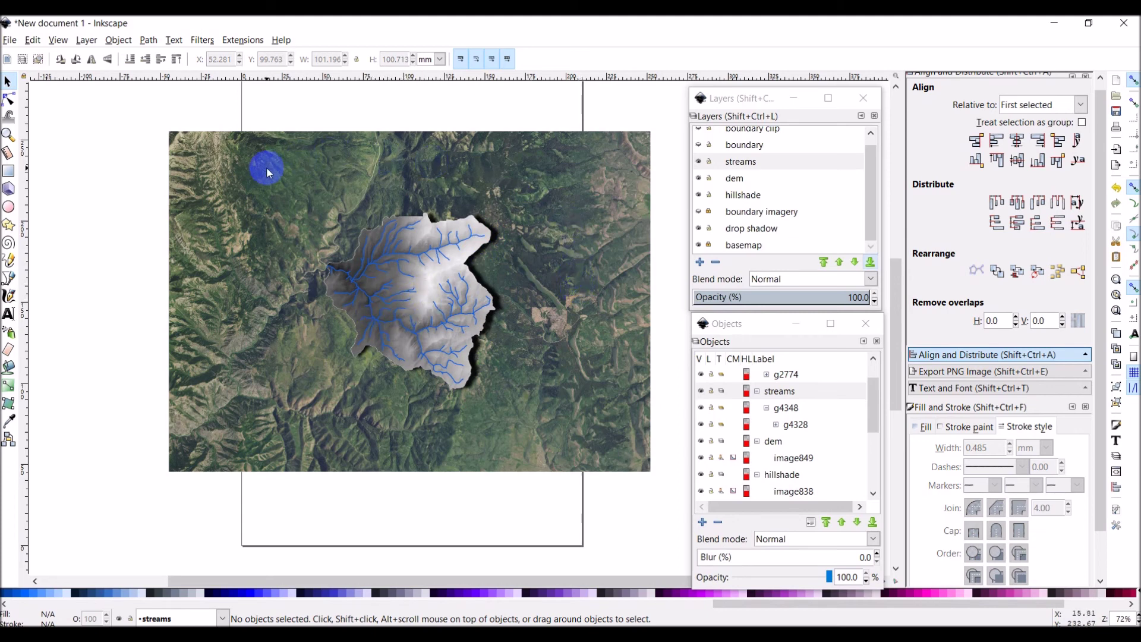
Unlock the basemap layer and select the satellite image image827.
click(709, 245)
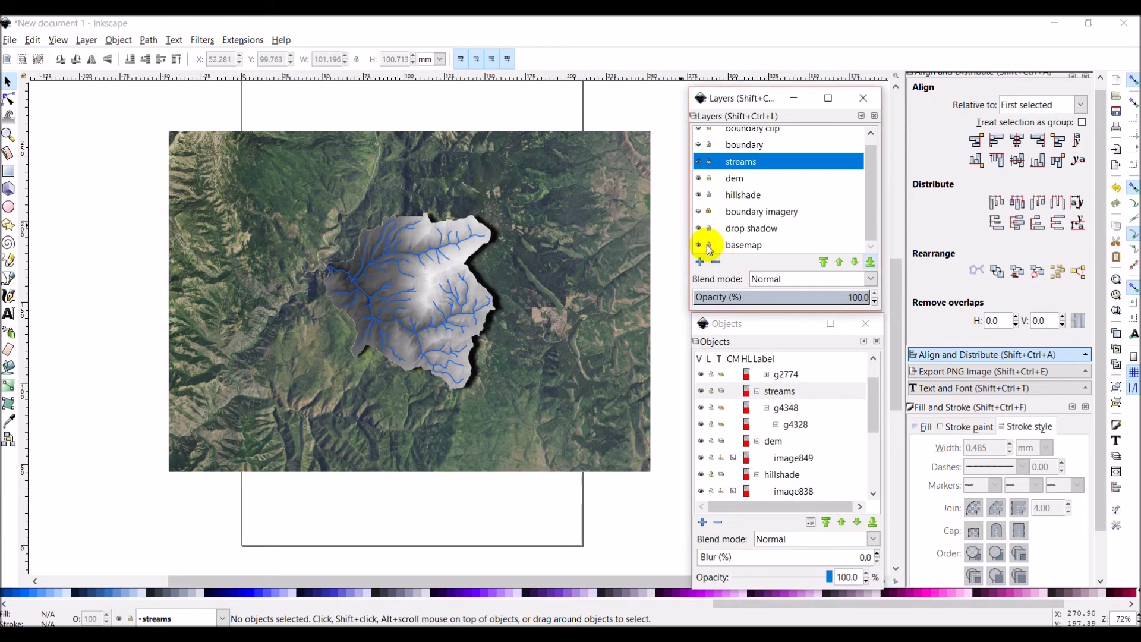
click(553, 188)
click(553, 188)
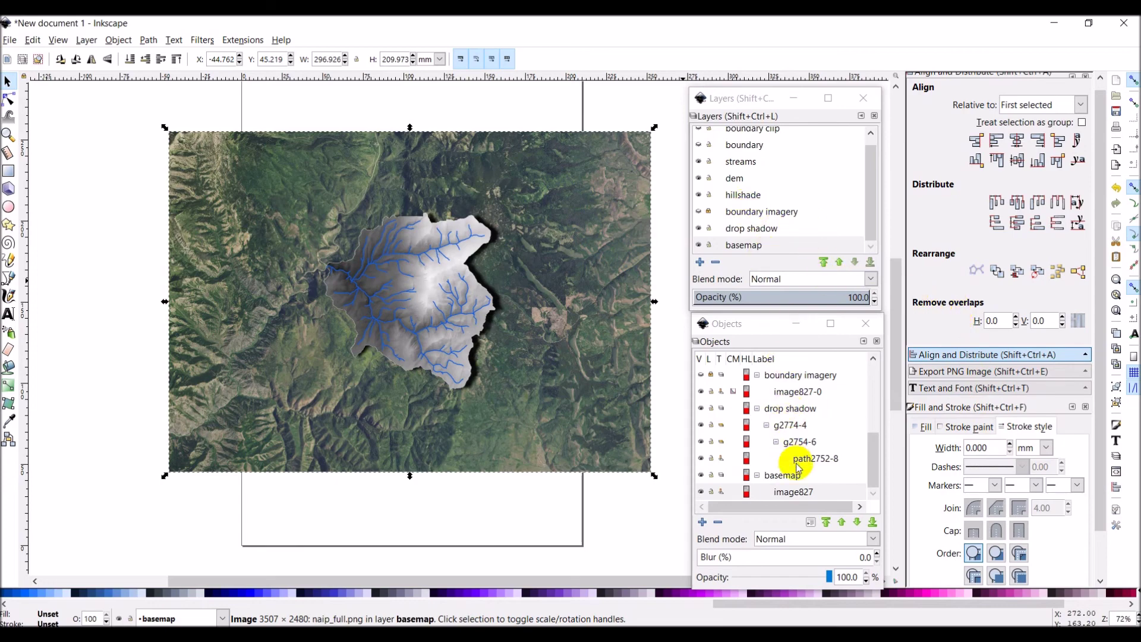
click(784, 493)
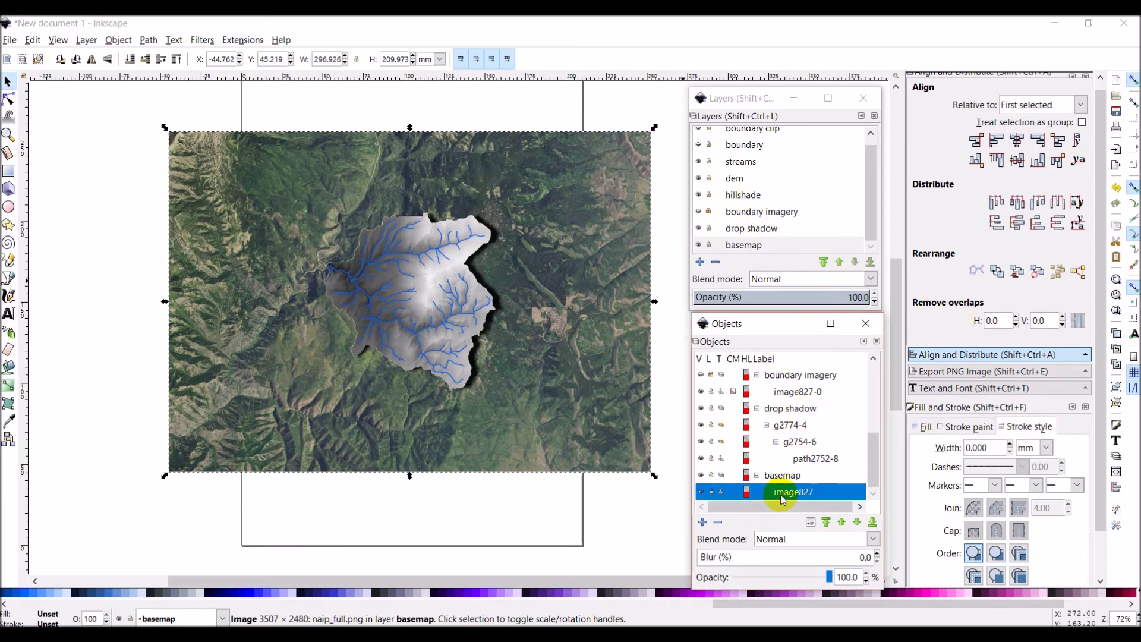
Lower the basemap image's opacity to about 77%.
click(940, 407)
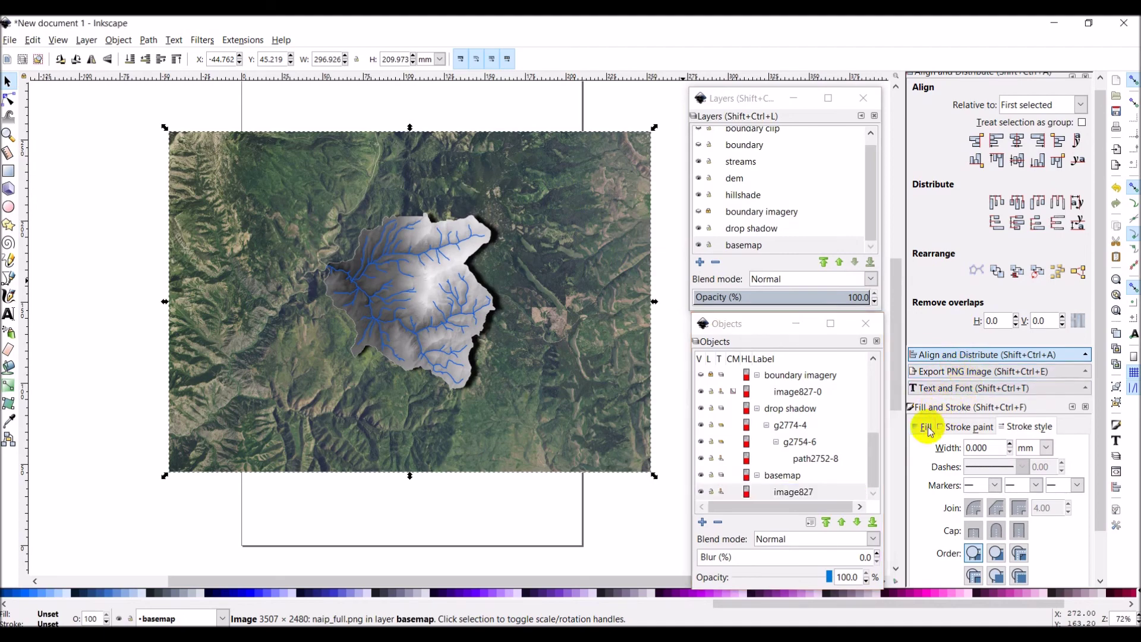
click(928, 428)
scroll(949, 461, down, 2)
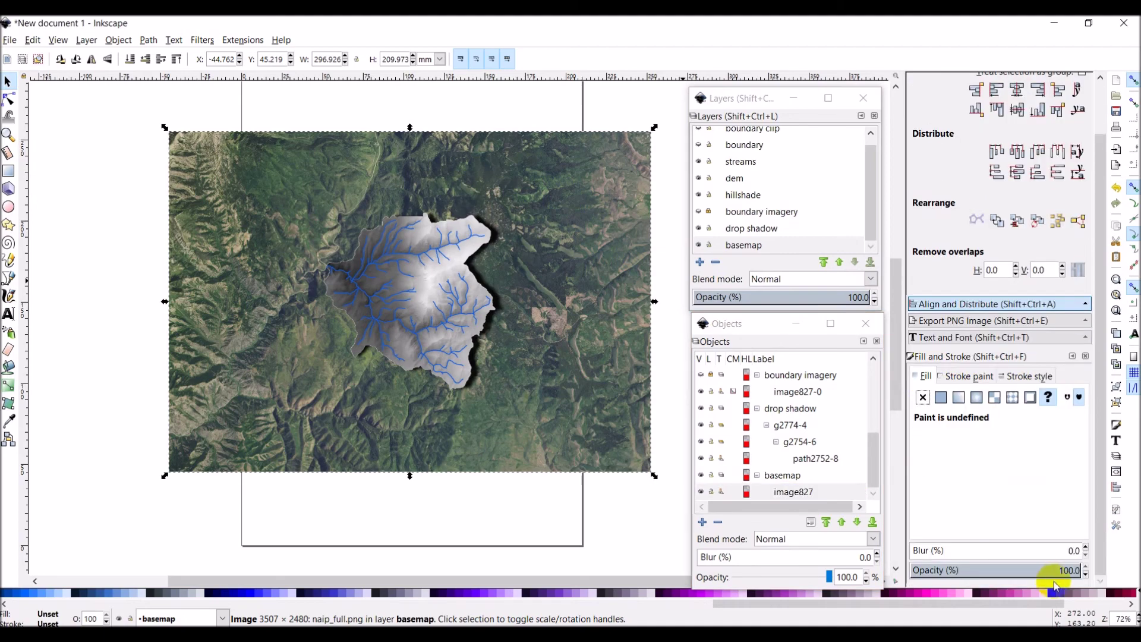
click(1085, 574)
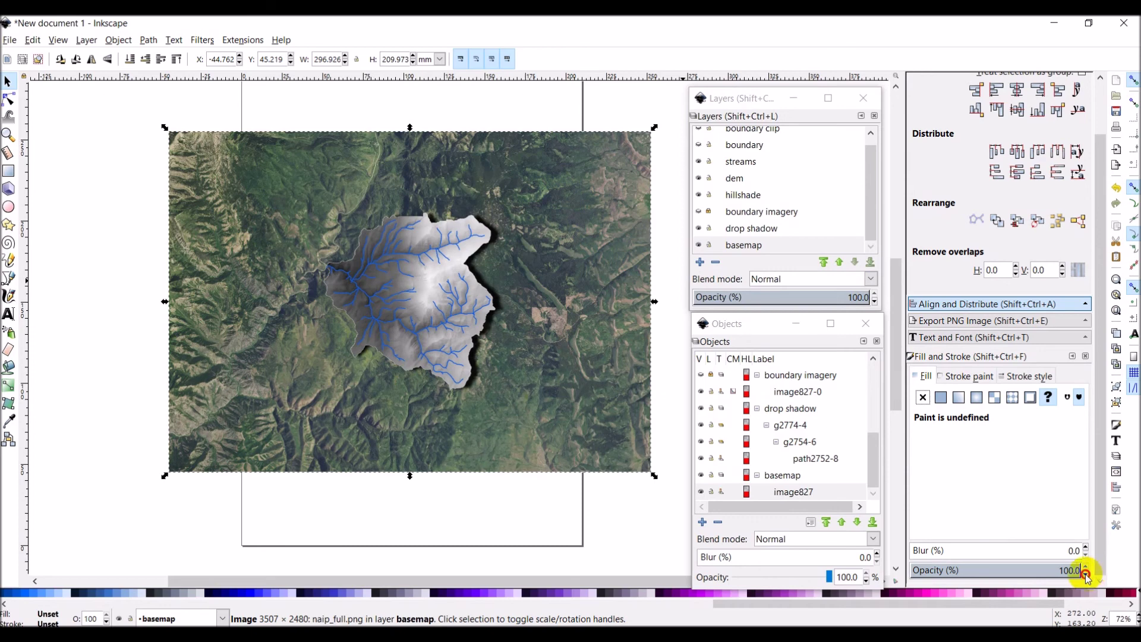
click(1086, 574)
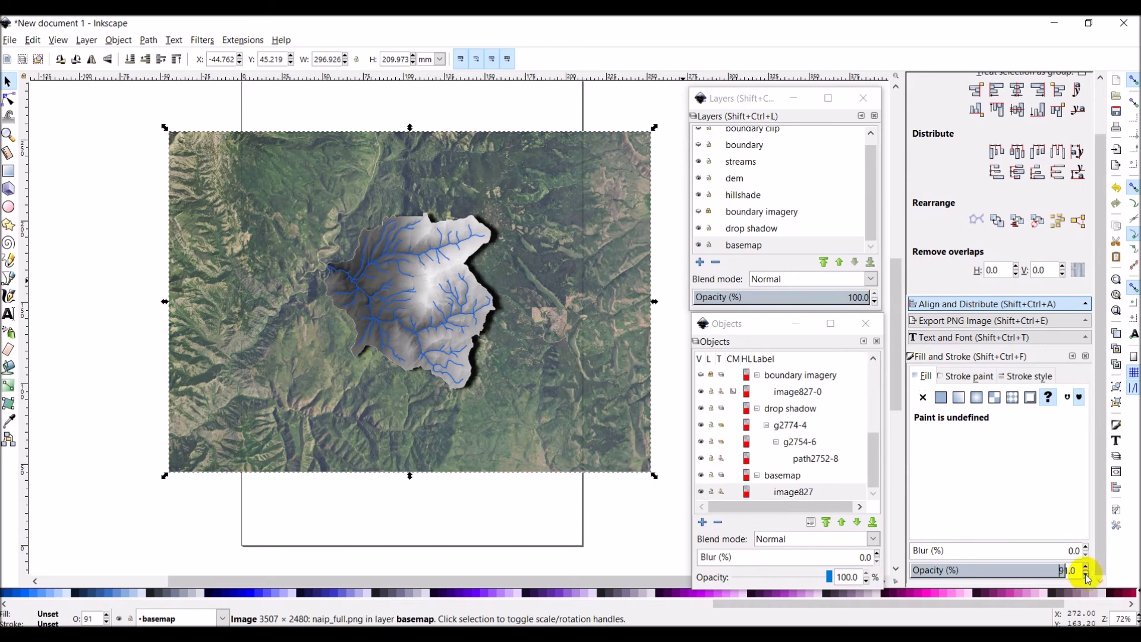
click(1085, 575)
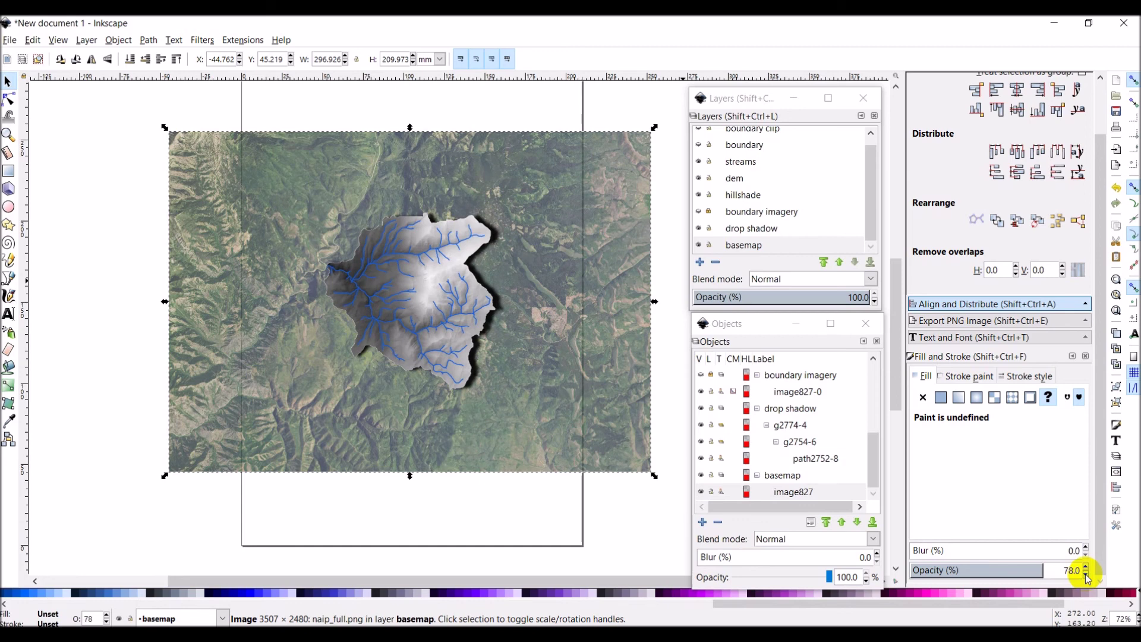
click(1085, 574)
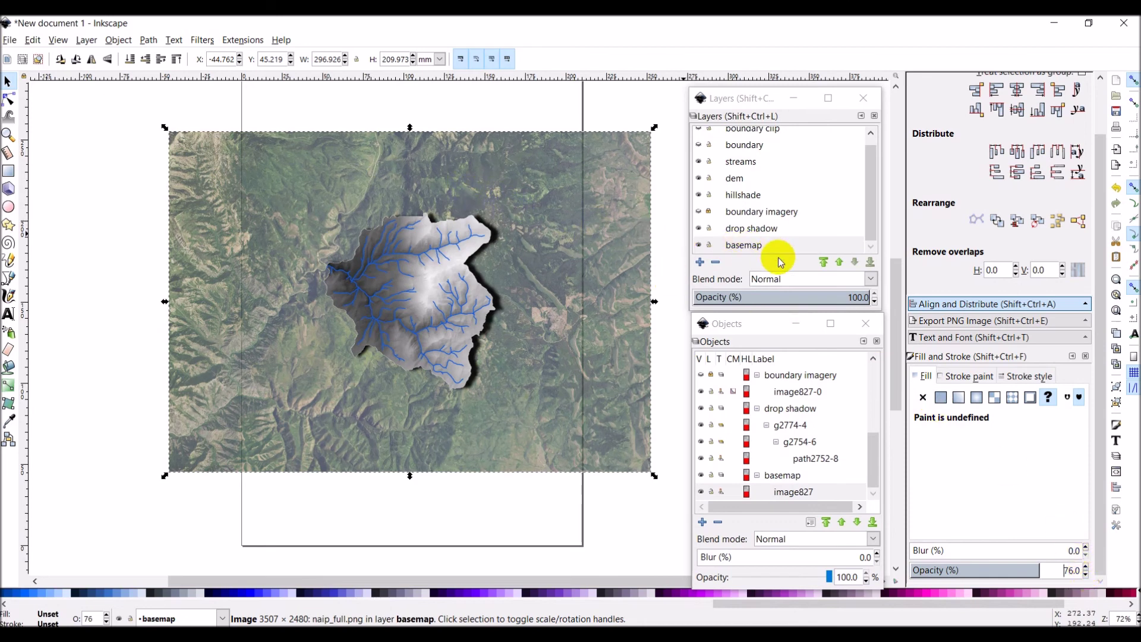
Lock the basemap layer, then hide the hillshade and DEM layers.
click(709, 246)
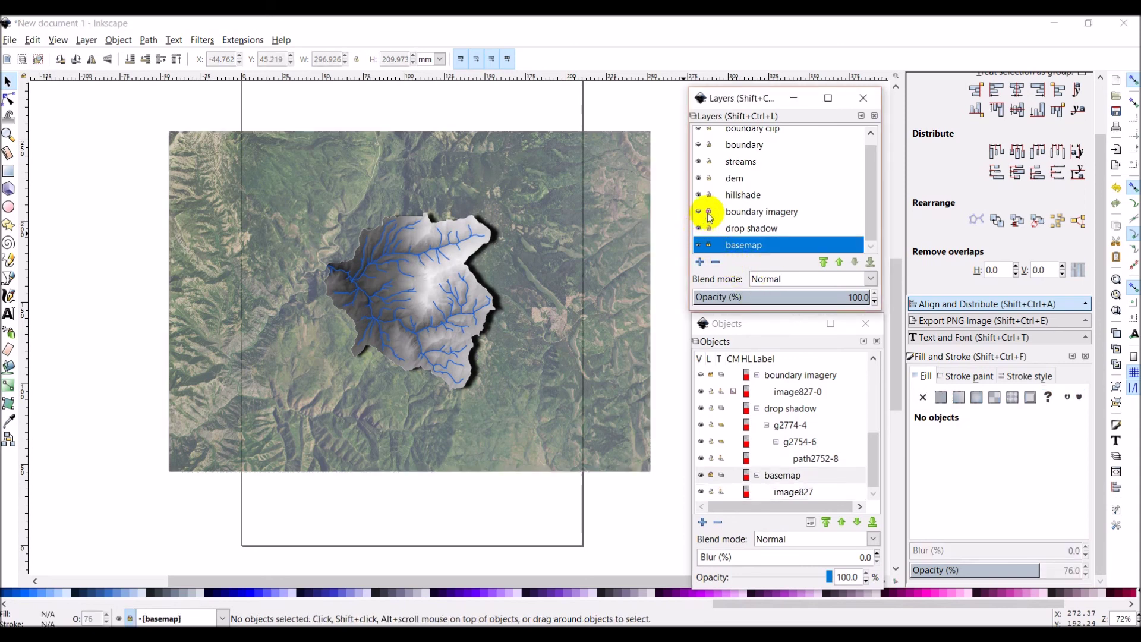
click(701, 194)
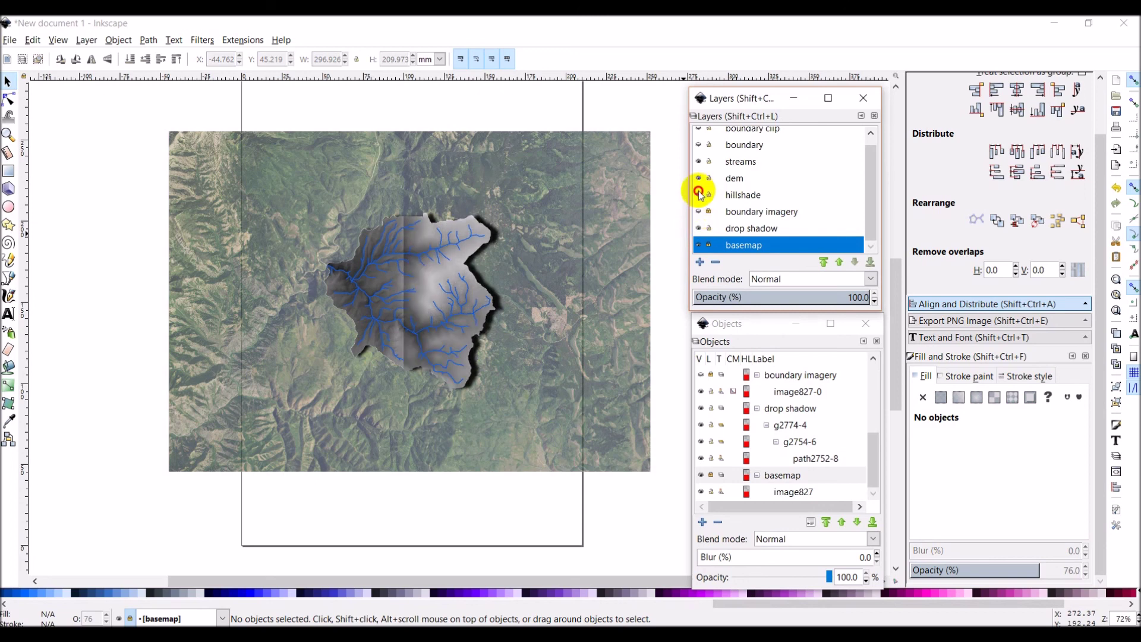
click(700, 179)
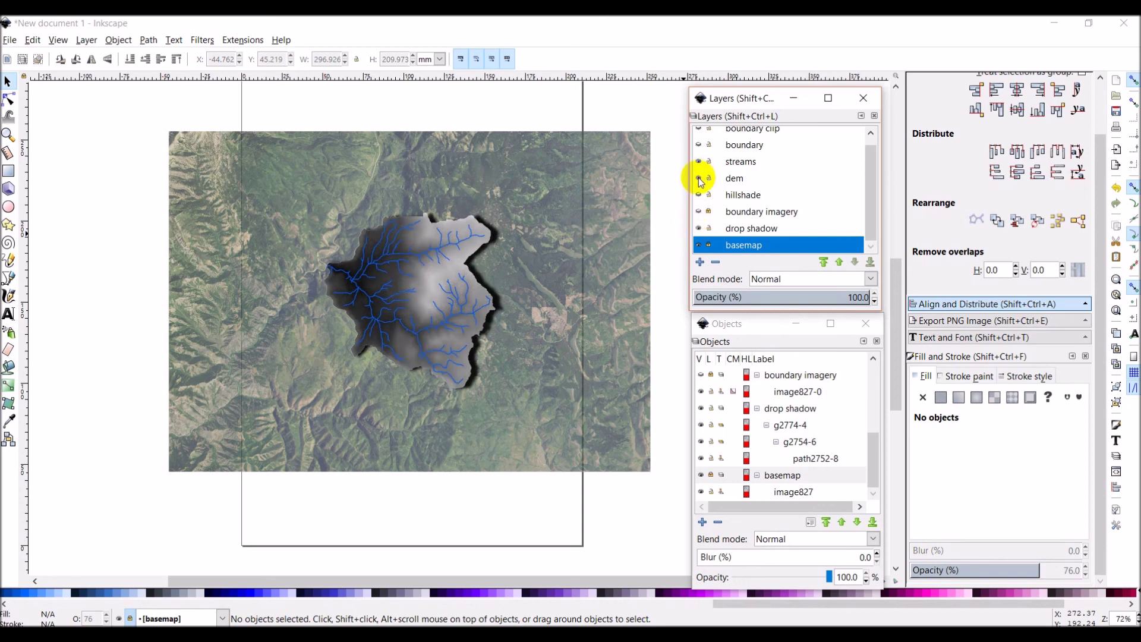
Briefly show the boundary imagery for comparison, then restore the hillshade and DEM layers.
click(702, 212)
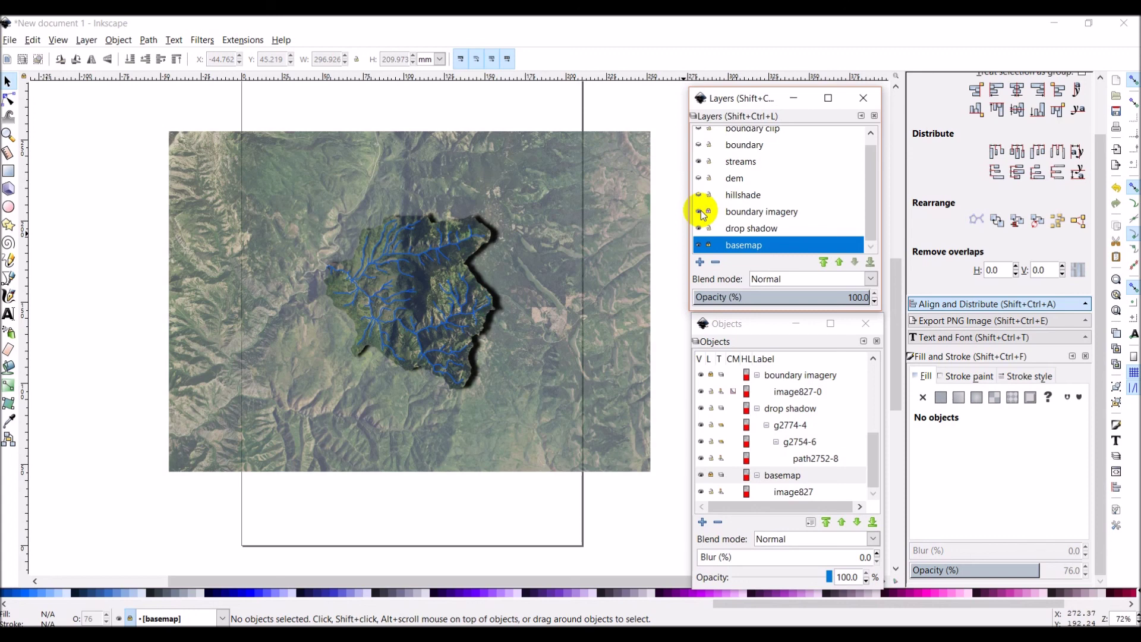
click(702, 213)
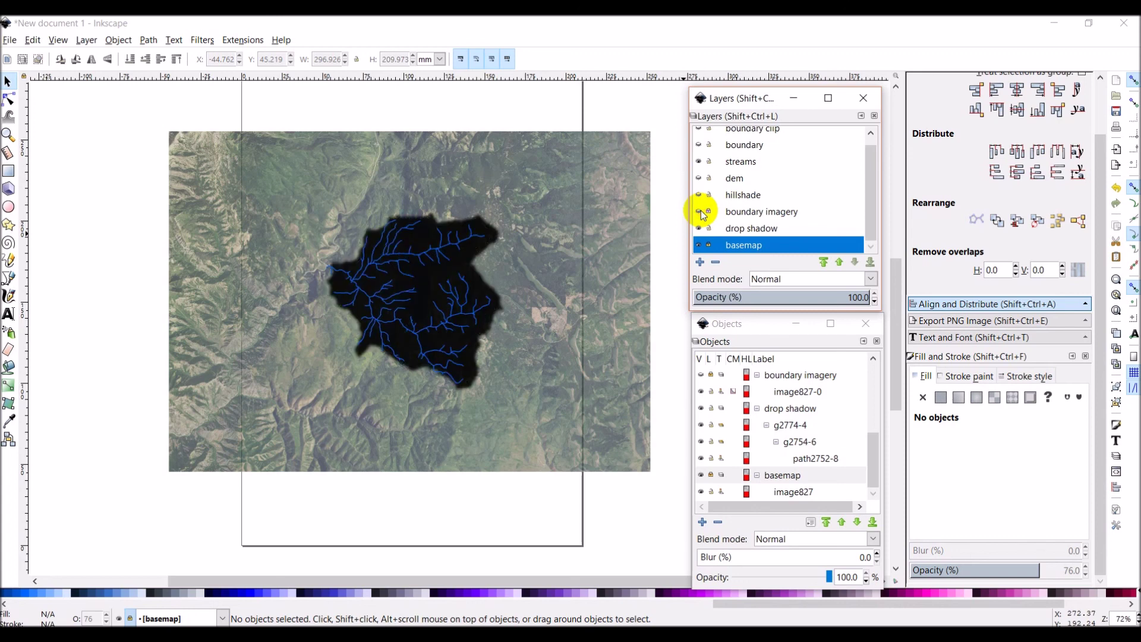
click(701, 195)
click(699, 178)
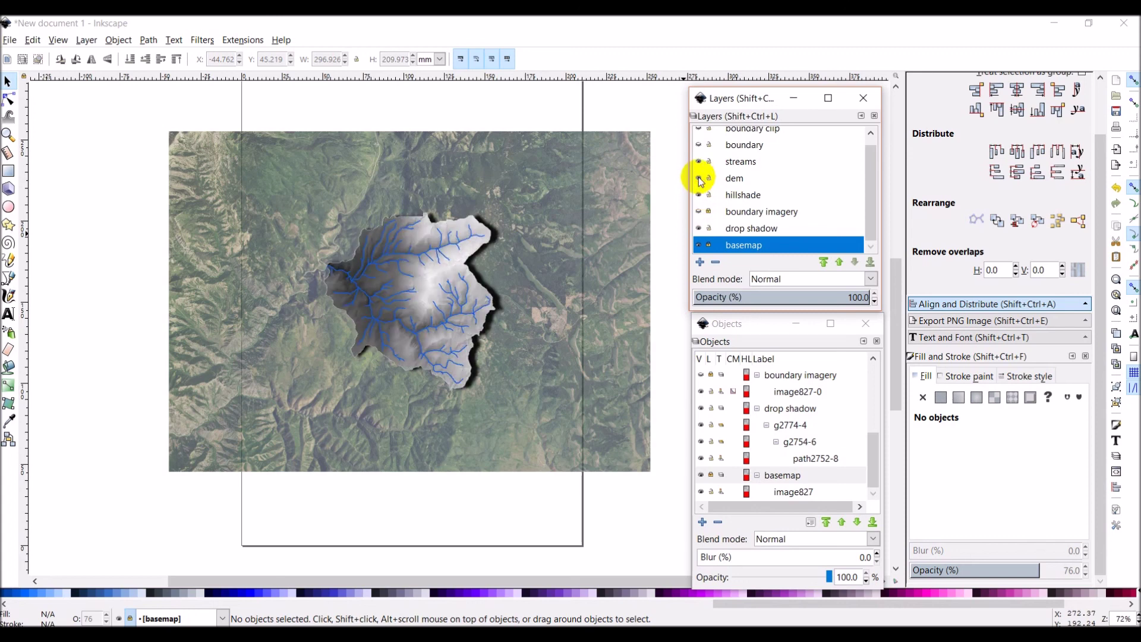